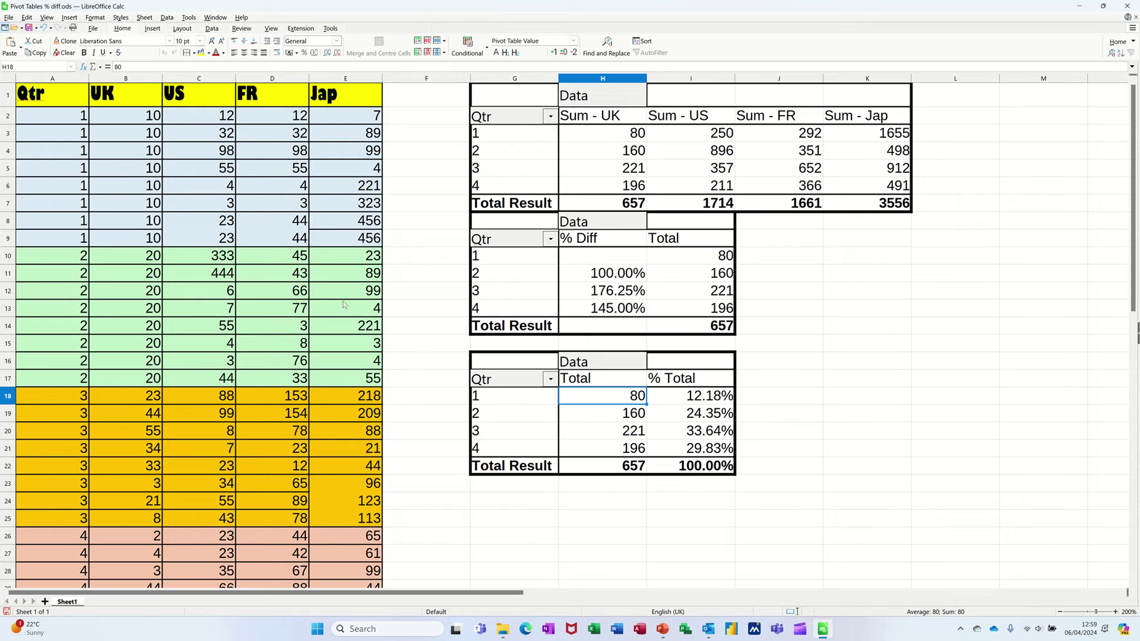
Step: Copy the quarterly data A1:E33 and paste it at A1 of a new Sheet2
drag(28, 95, 350, 451)
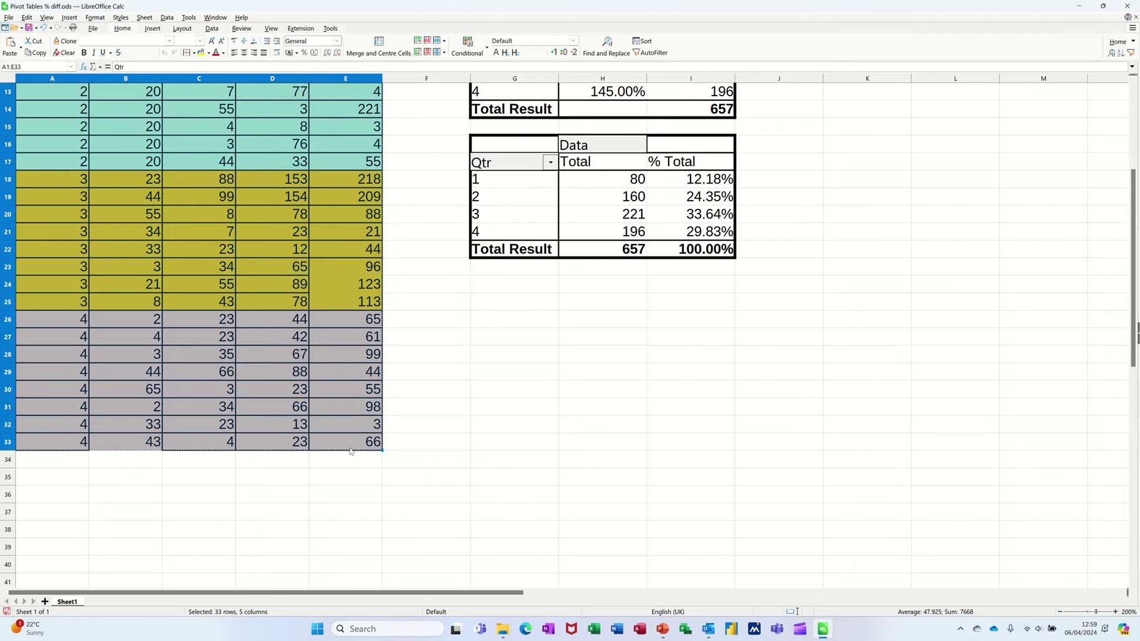
click(45, 602)
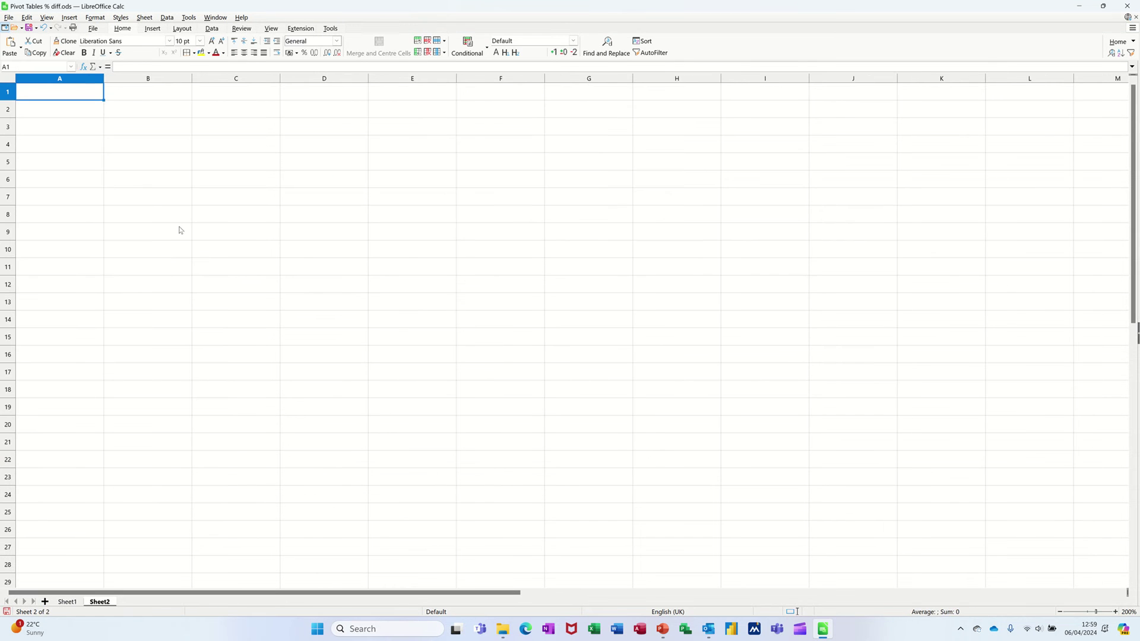
key(ctrl+v)
Step: Start a pivot table from the pasted A1:E33 data range
click(259, 195)
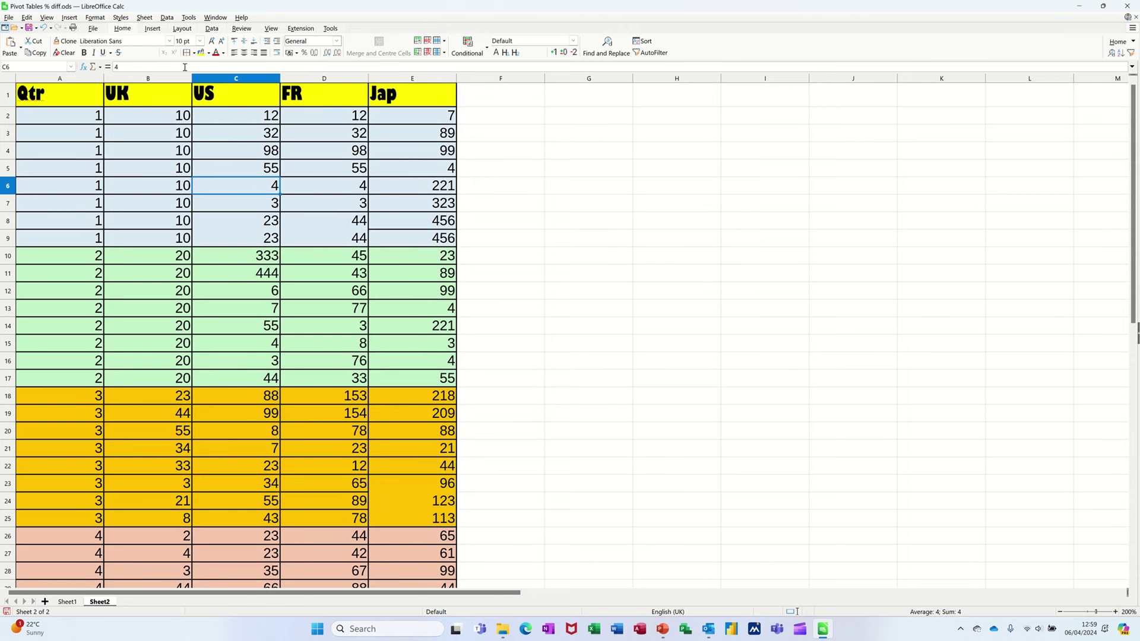
click(152, 29)
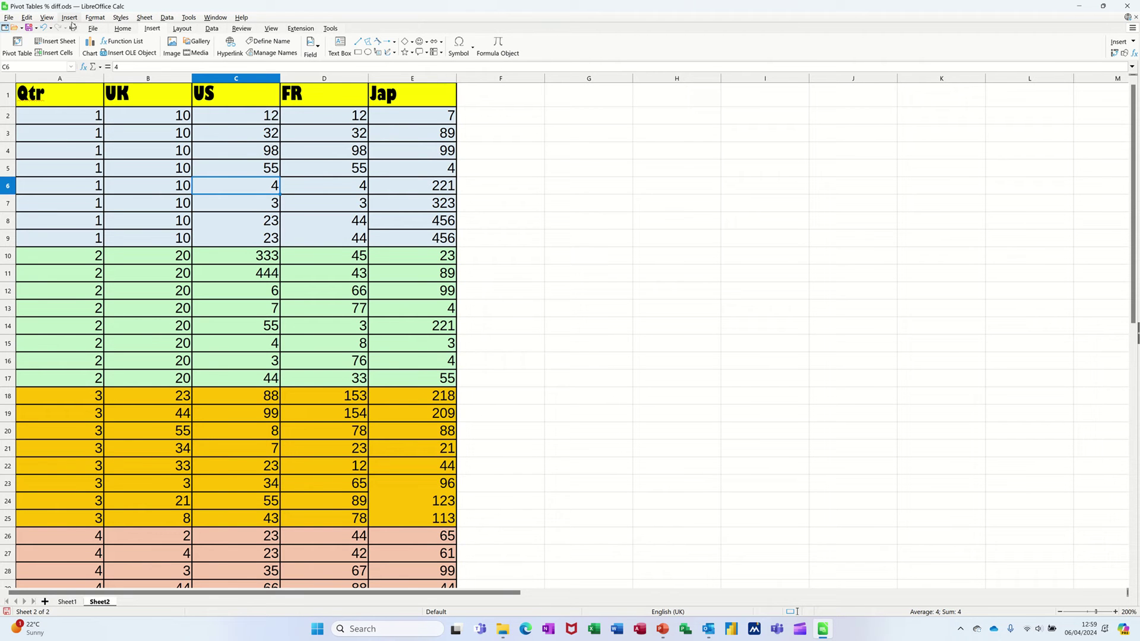
click(14, 43)
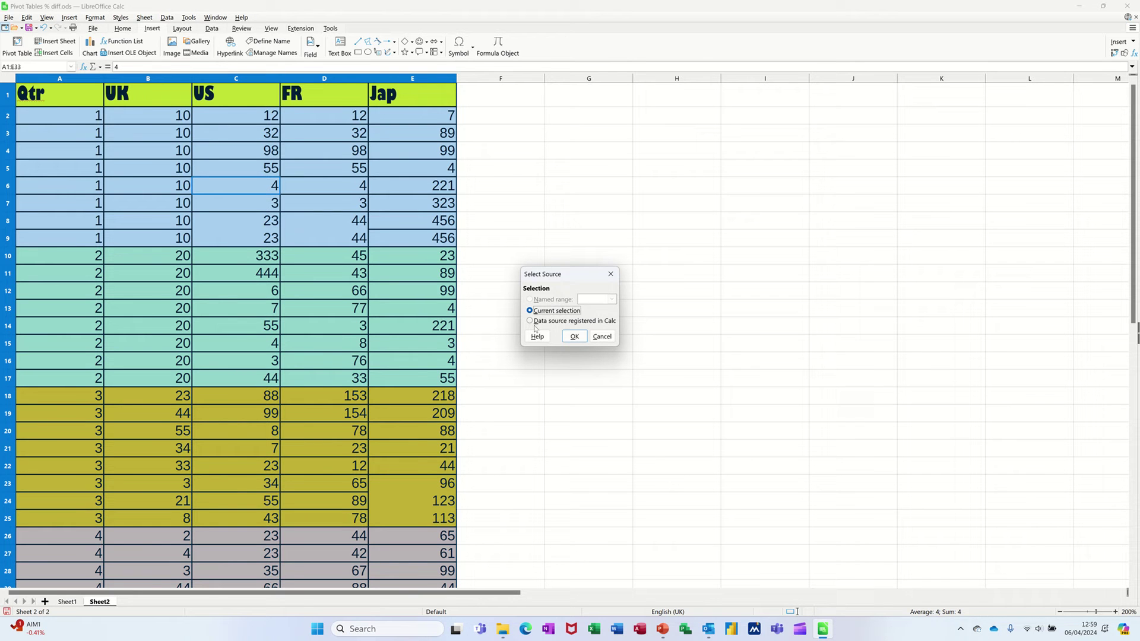
Step: Lay out the pivot with Qtr as row field and UK, US, FR, Jap sums as data fields
click(573, 336)
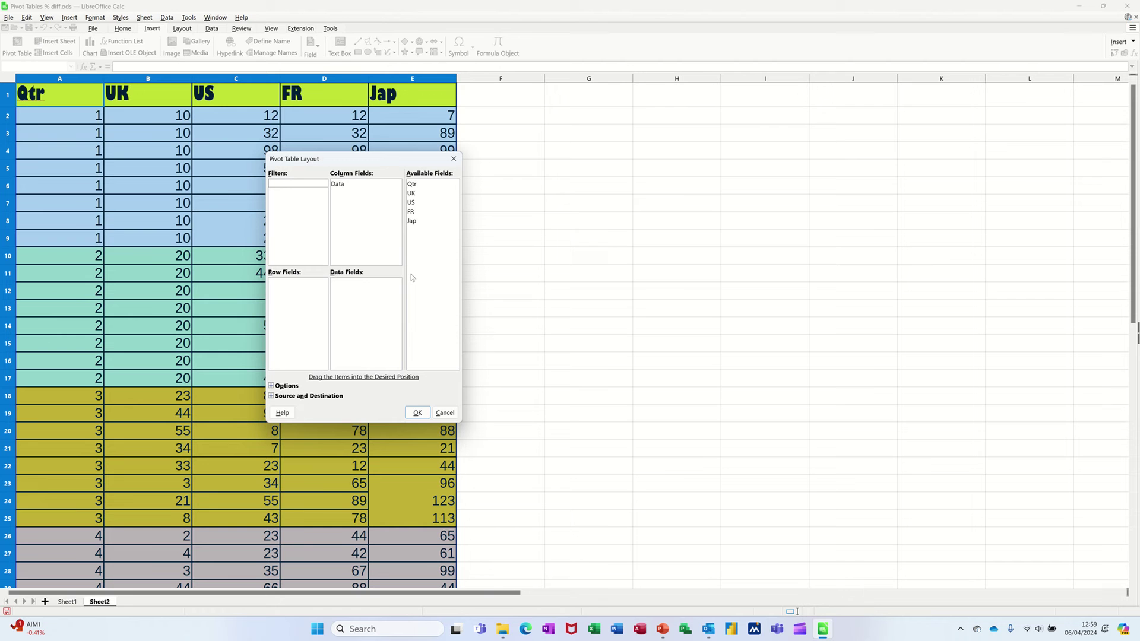
click(418, 186)
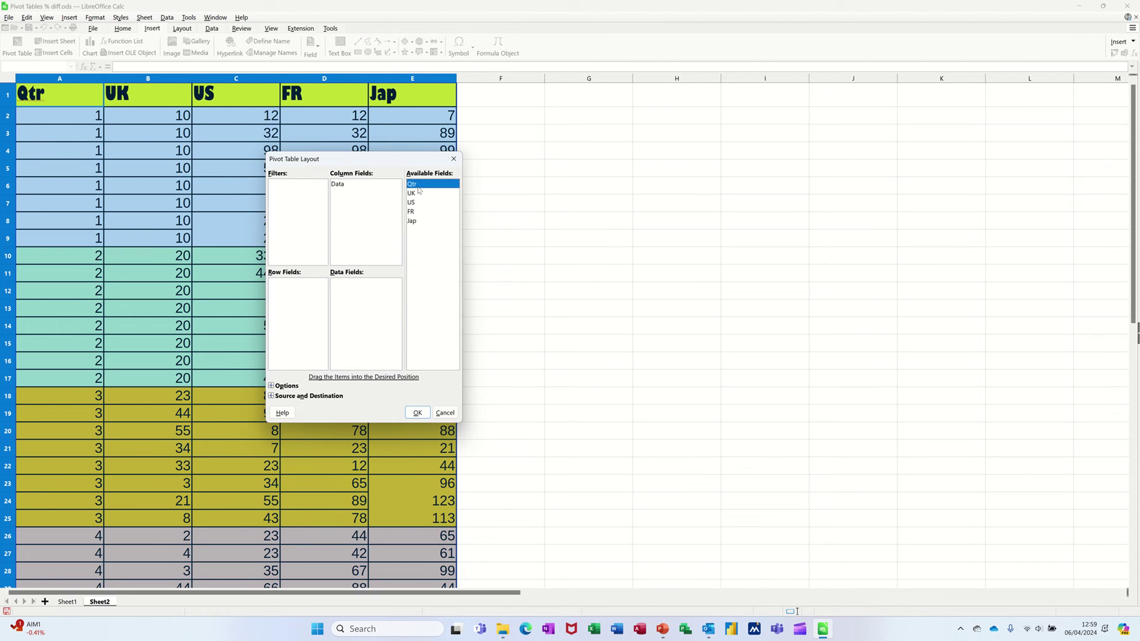
drag(419, 186, 288, 293)
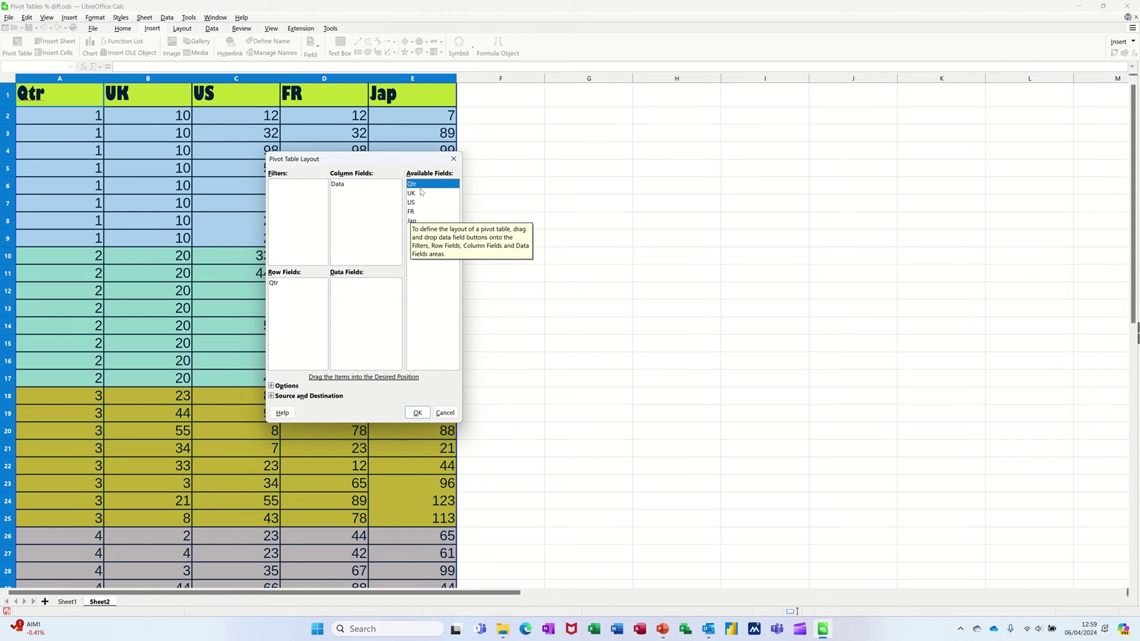
drag(418, 193, 351, 294)
drag(419, 203, 359, 298)
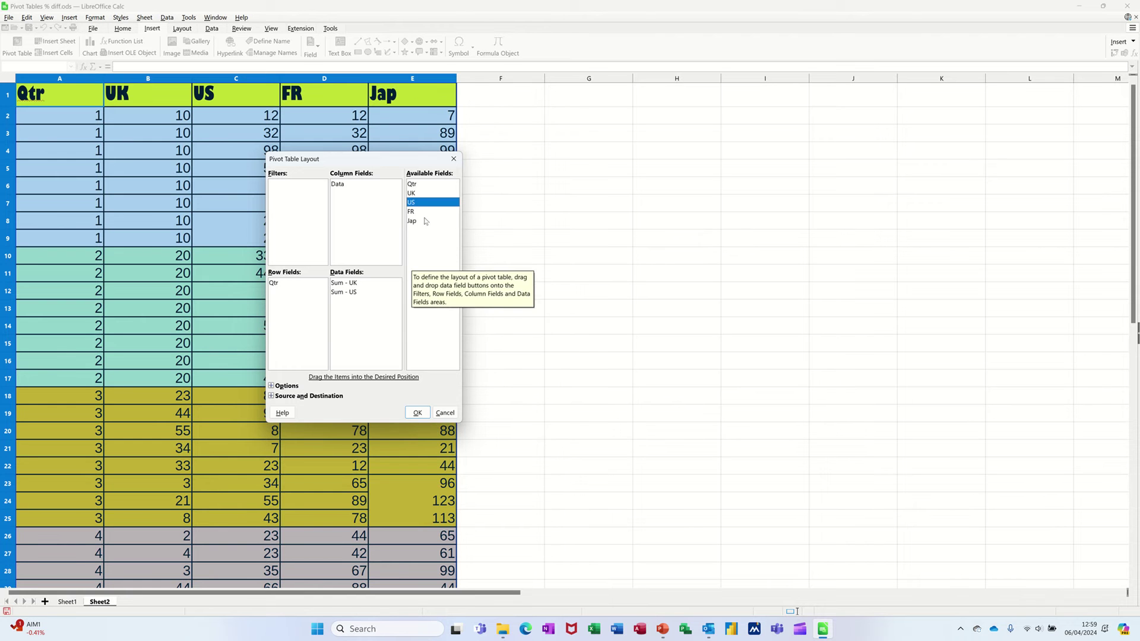
drag(418, 212, 362, 307)
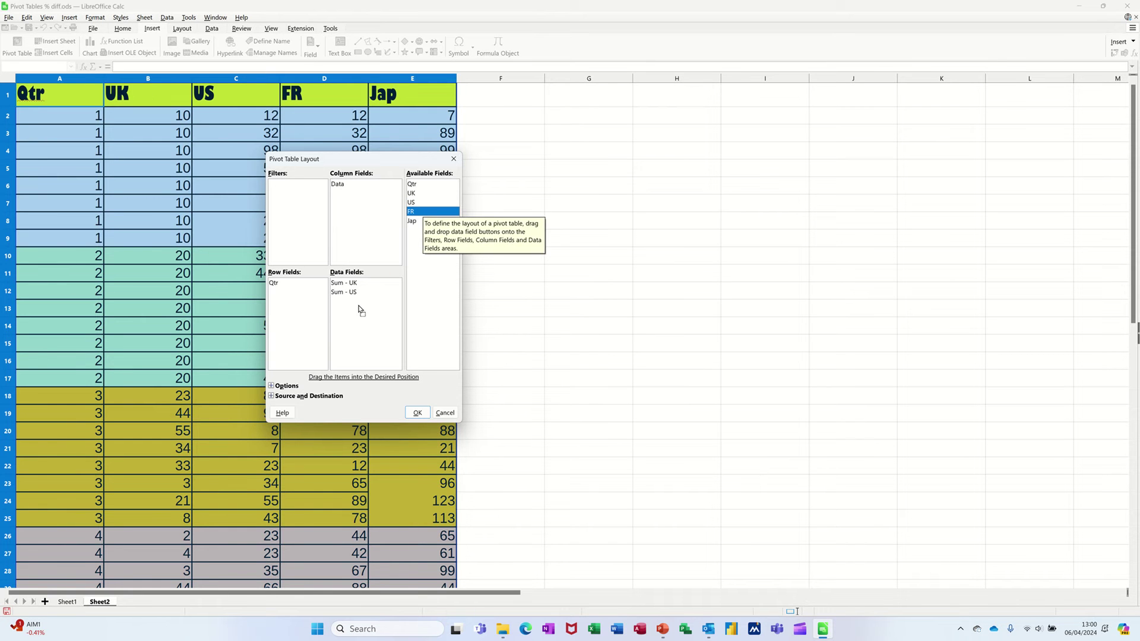
drag(416, 223, 357, 325)
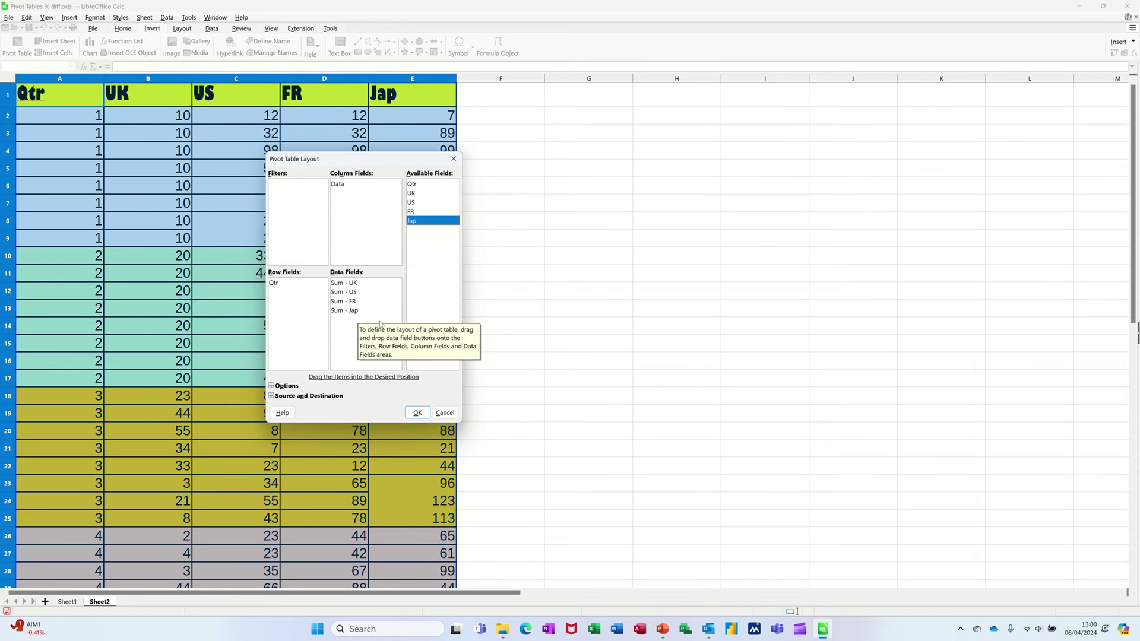
click(417, 413)
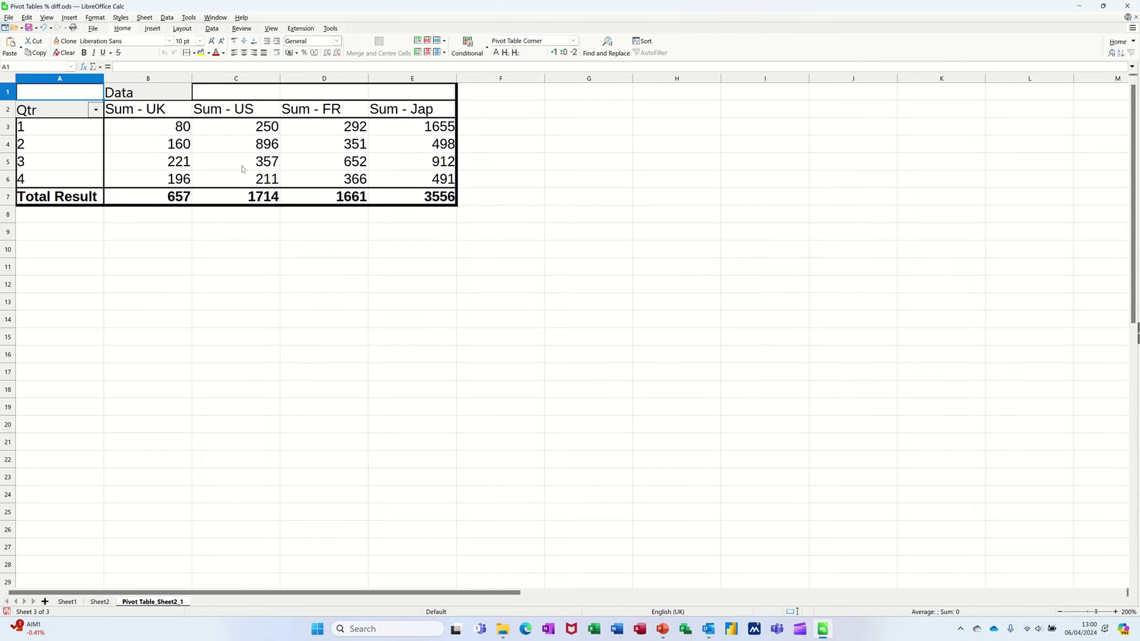
Step: Cut the quarterly sums pivot table and paste it at G1 on Sheet2
click(99, 271)
drag(52, 97, 386, 191)
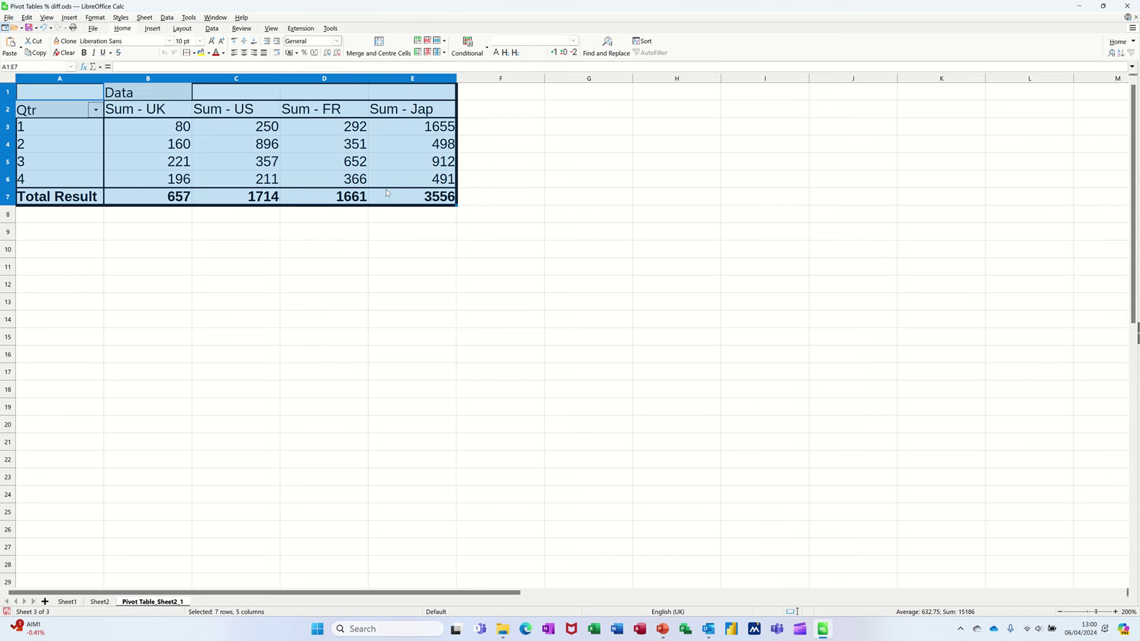
key(ctrl+x)
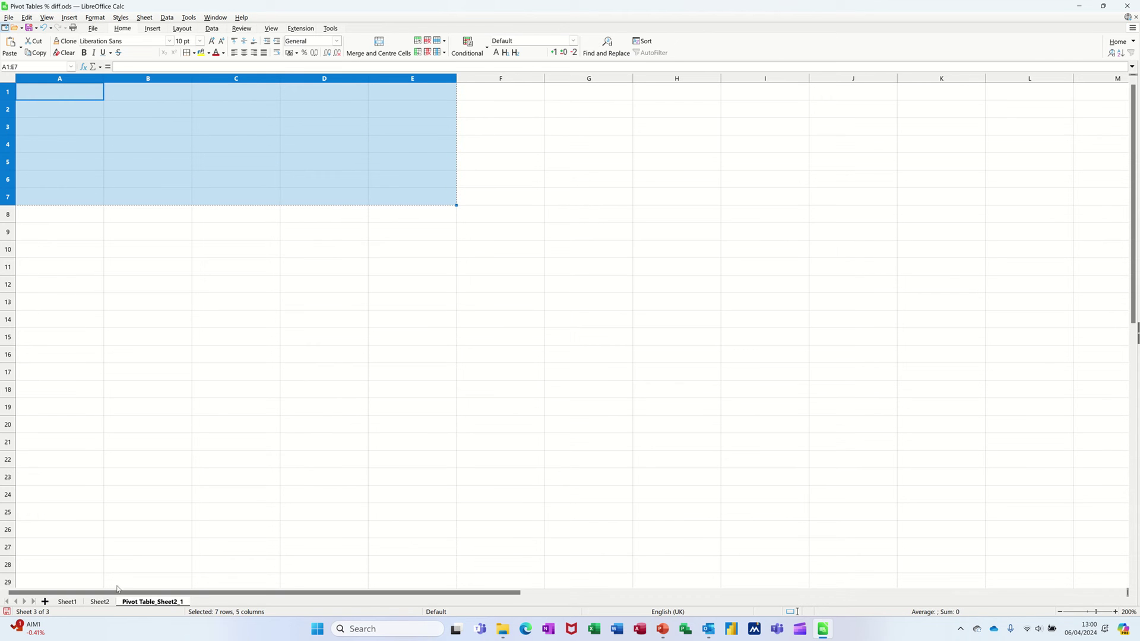
click(100, 602)
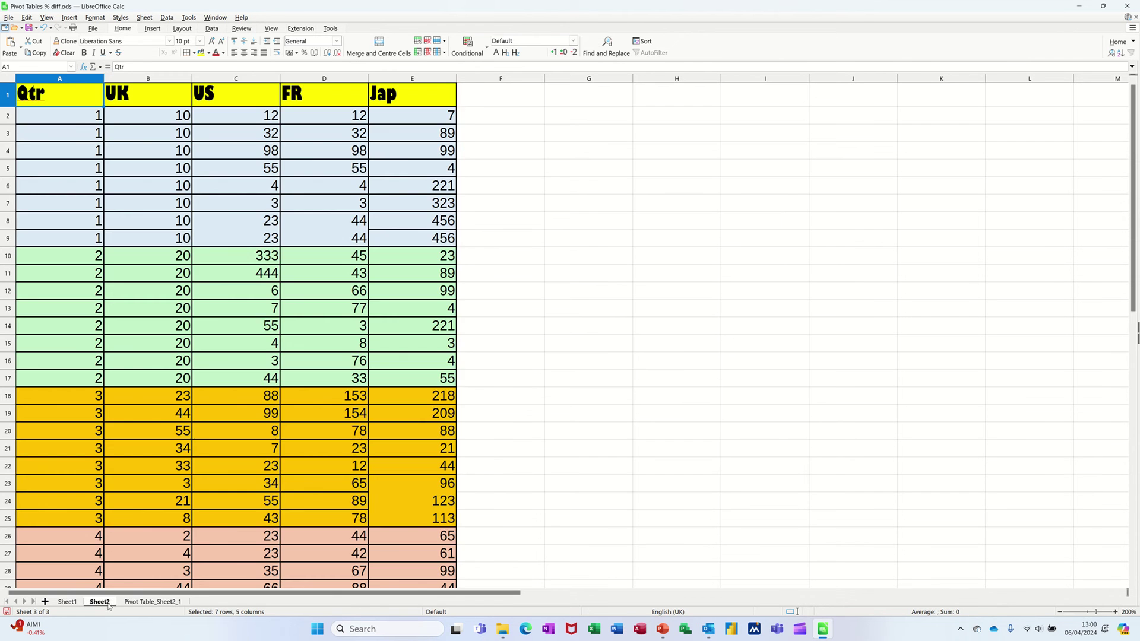
click(560, 101)
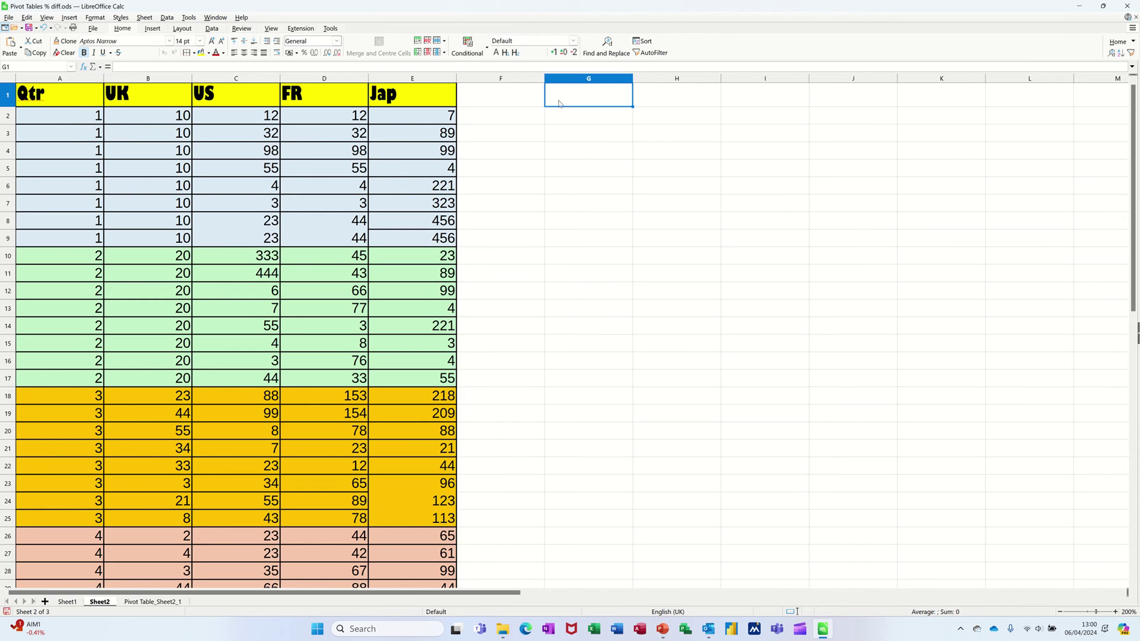
key(ctrl+v)
click(597, 171)
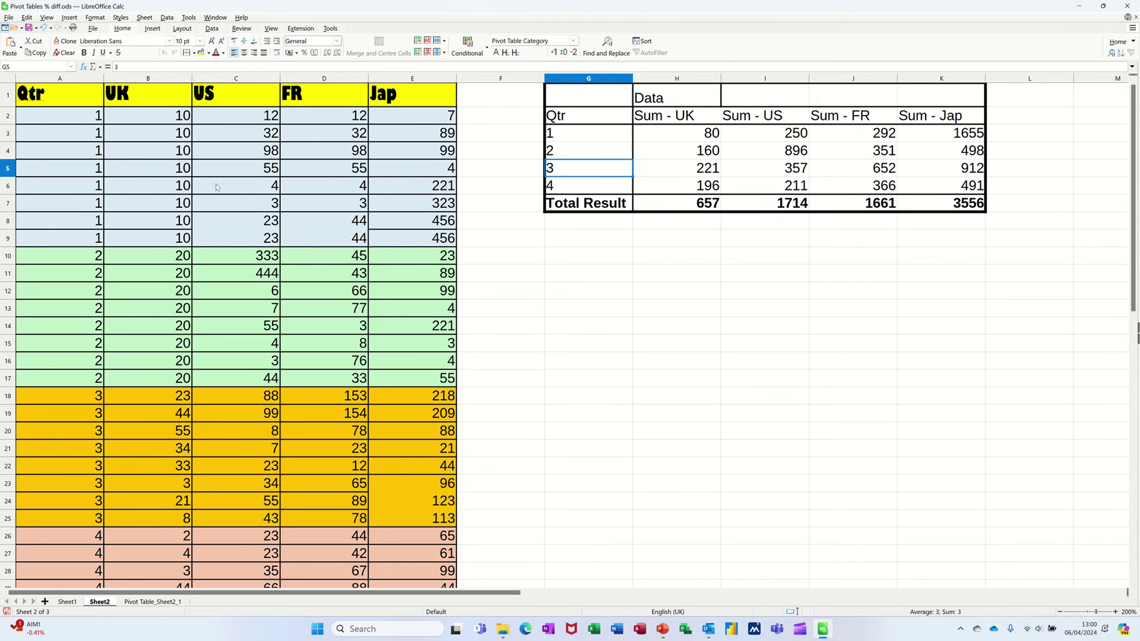
click(701, 176)
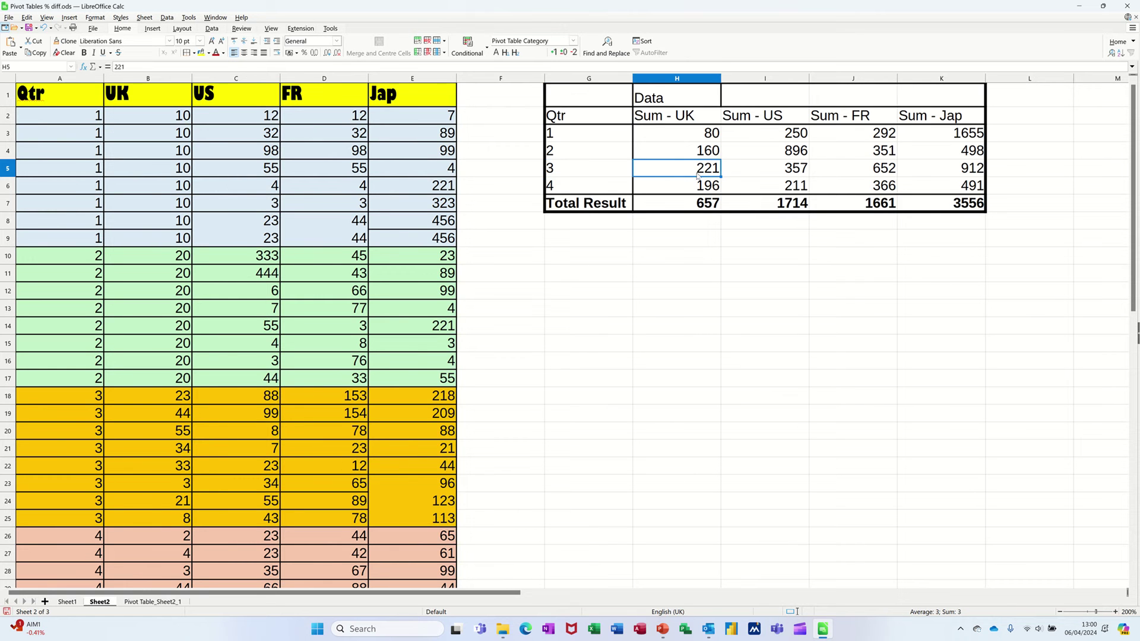
click(213, 29)
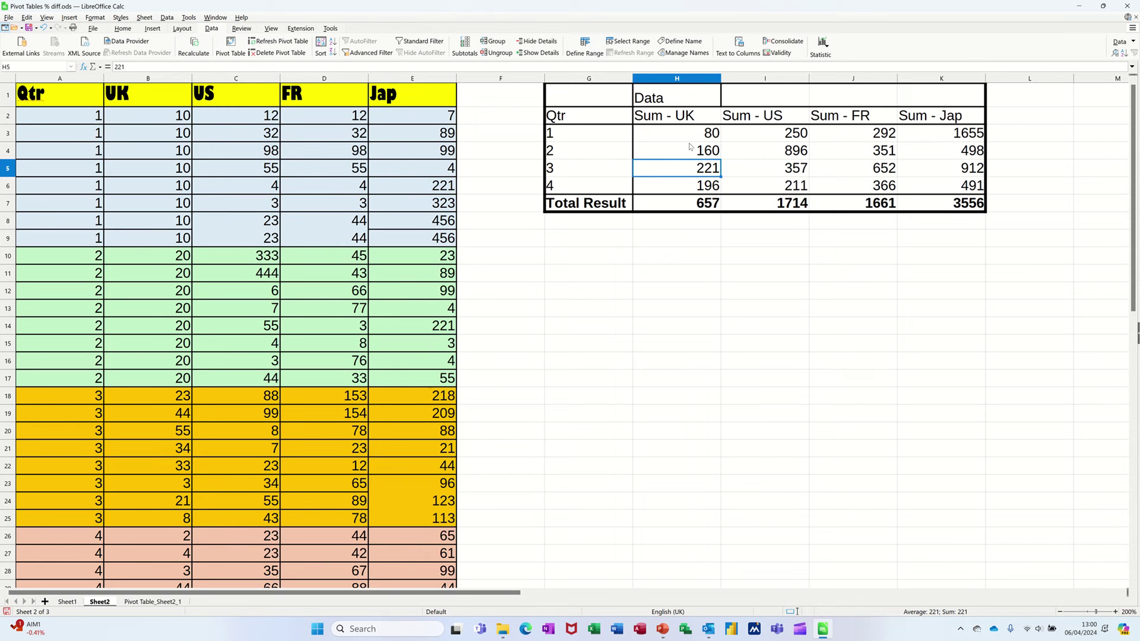
Step: Rename the Sum - UK and Sum - US headers to UK and US
click(669, 121)
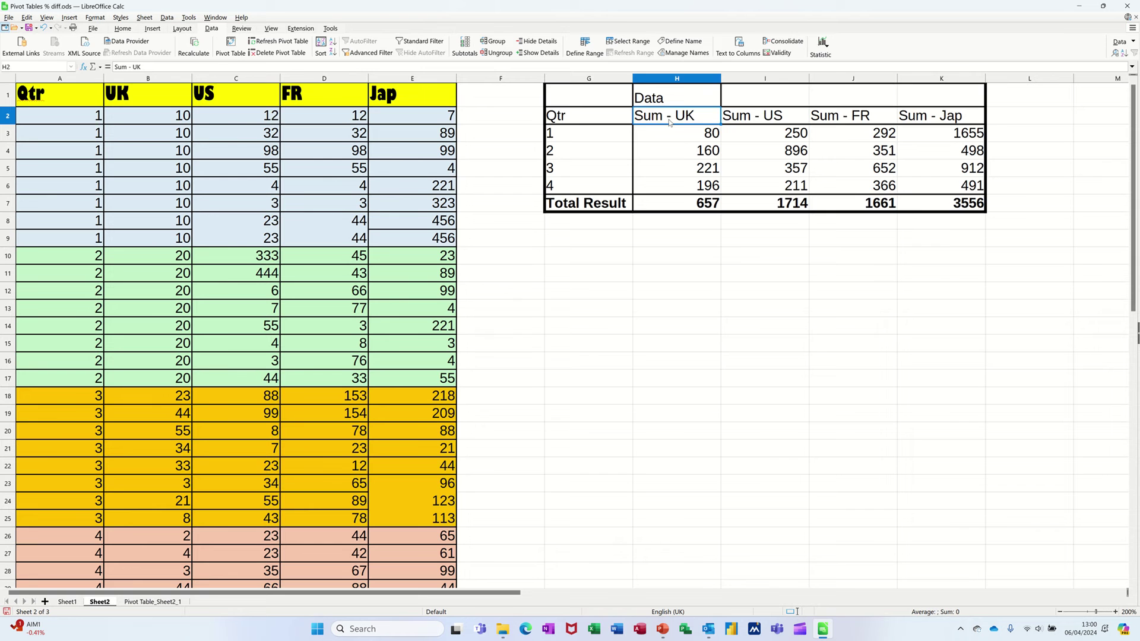
text(UK)
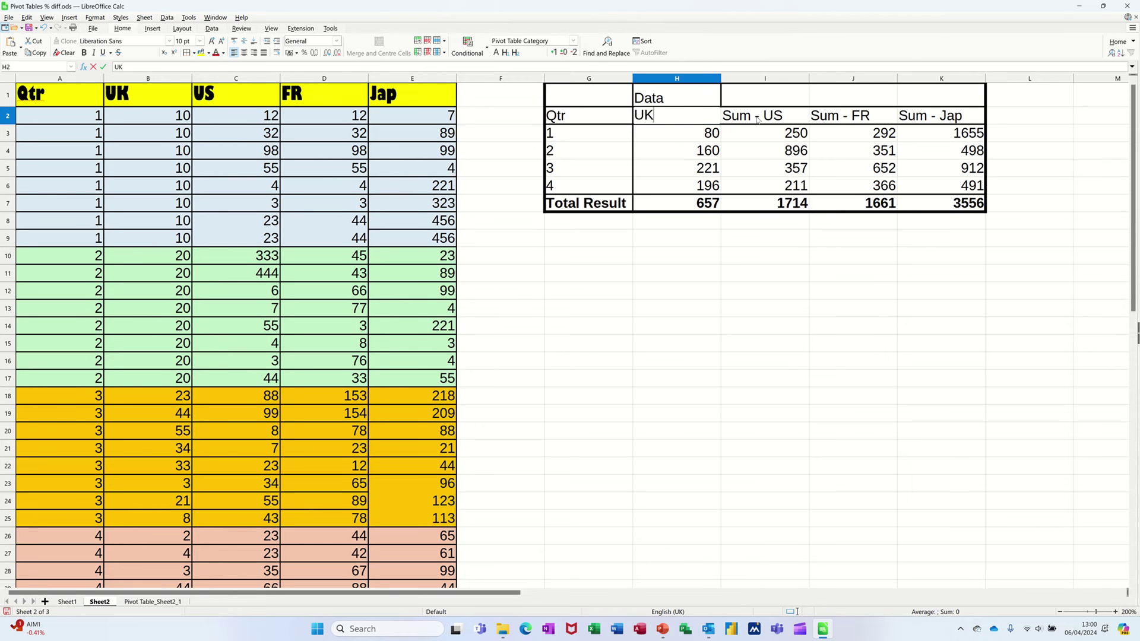
click(757, 120)
text(US)
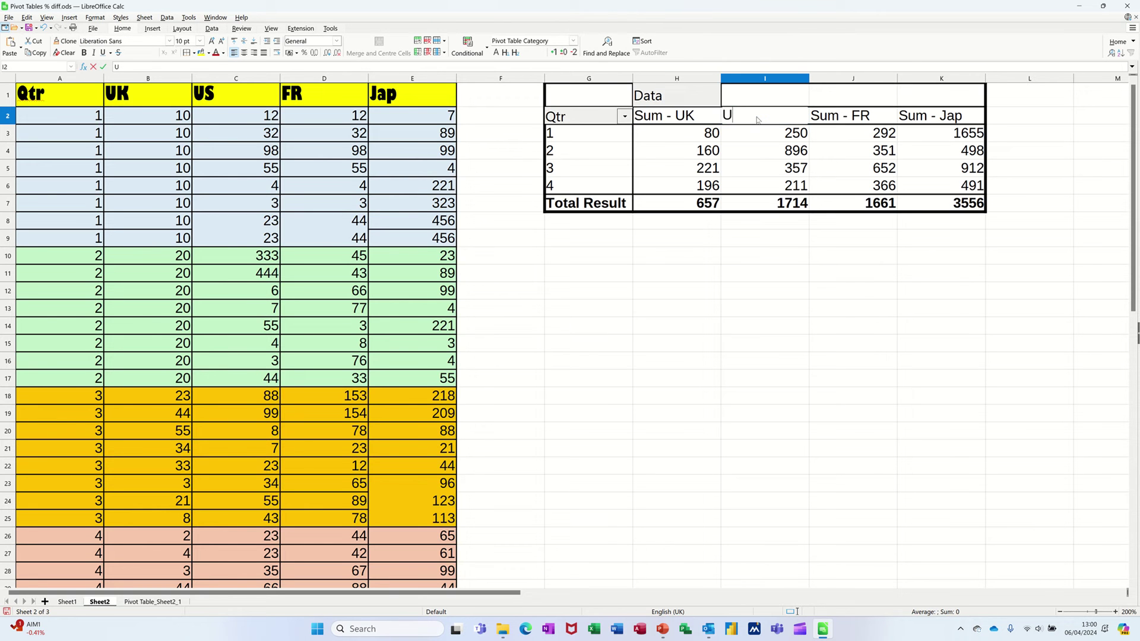
click(829, 118)
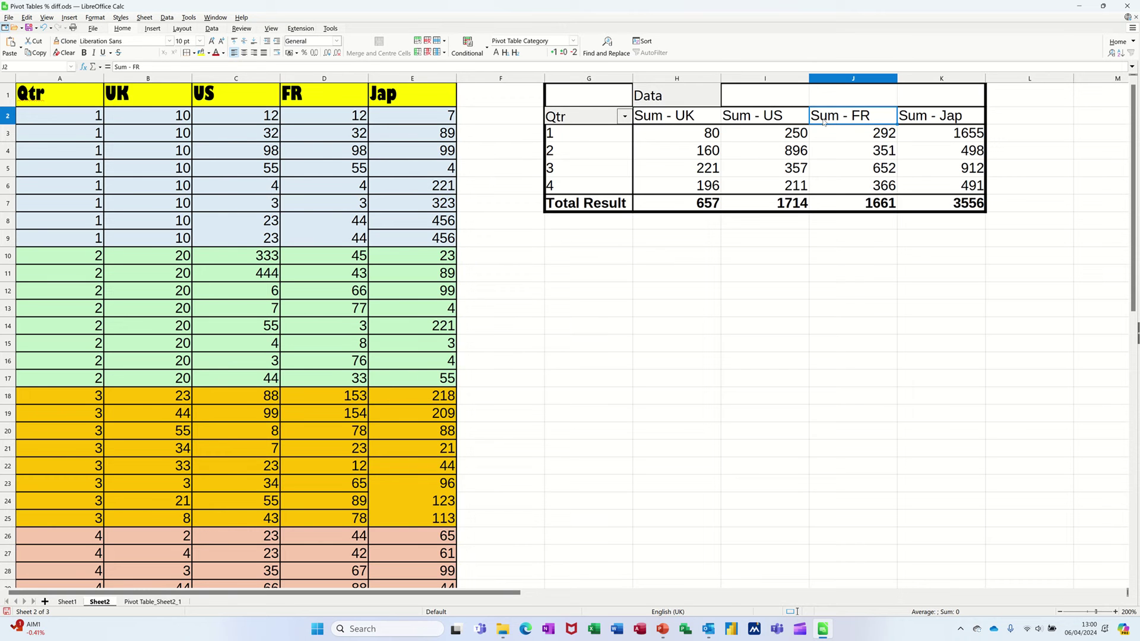
click(666, 117)
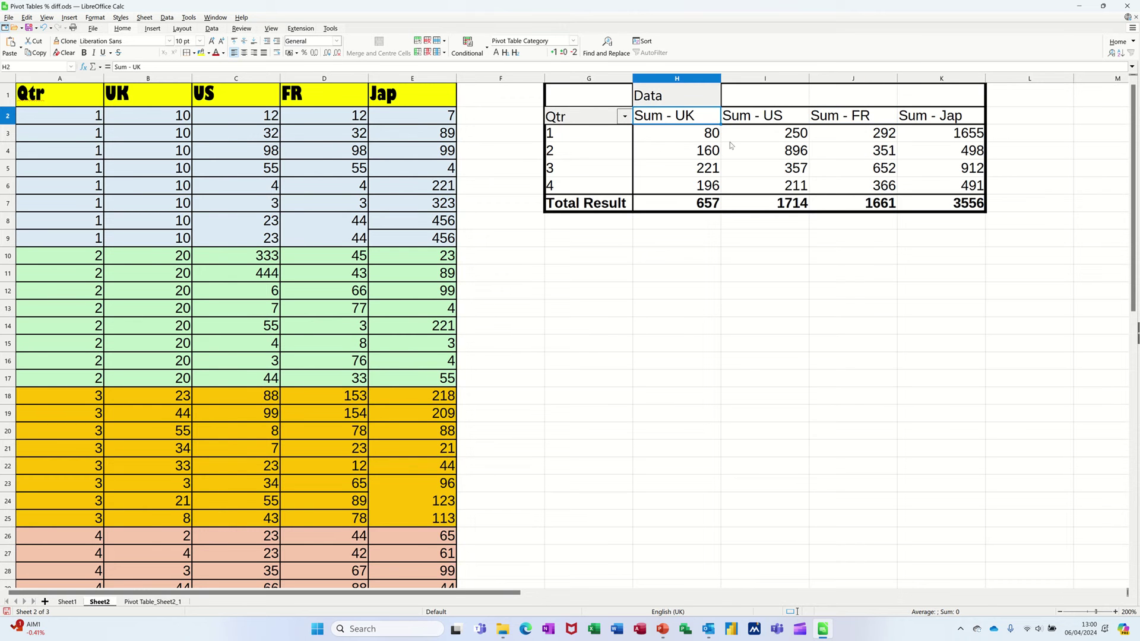
text(UK)
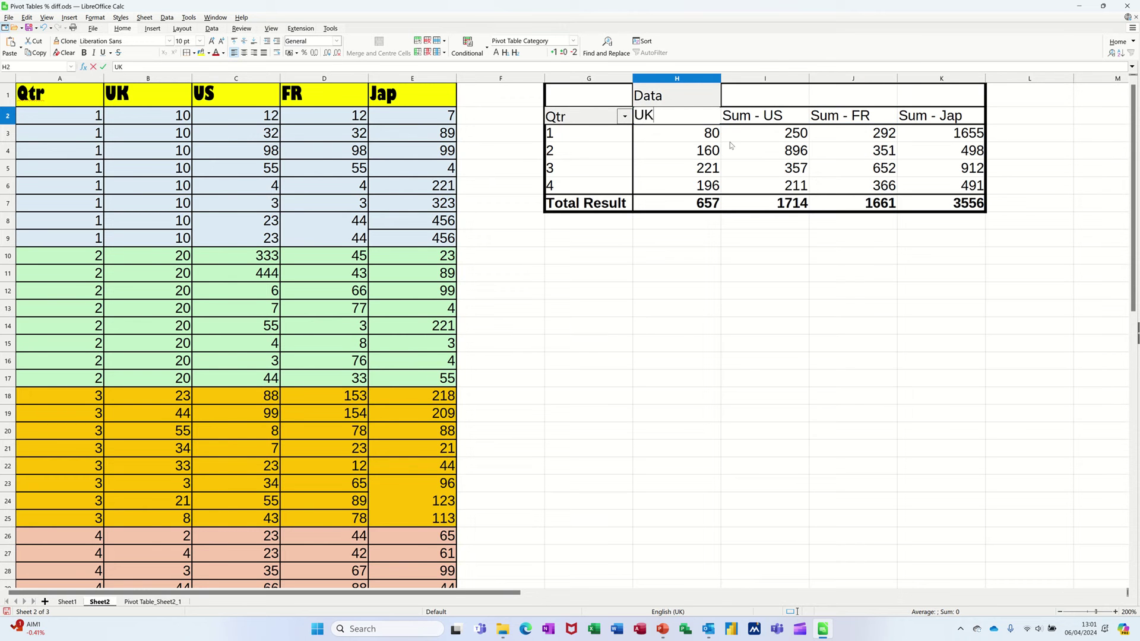
click(798, 140)
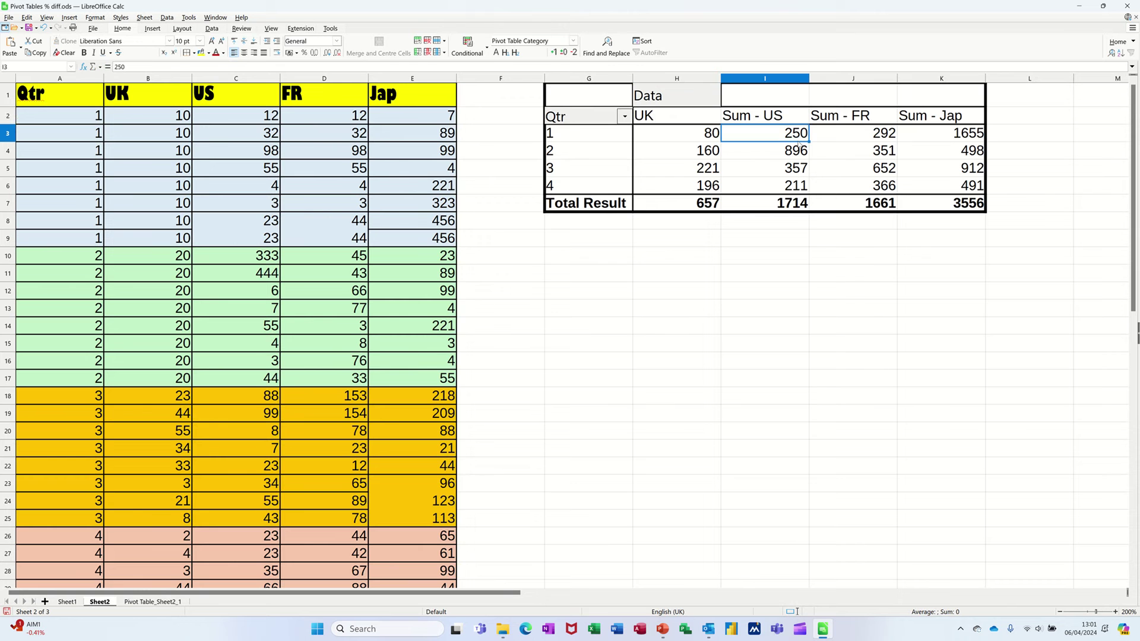
click(748, 119)
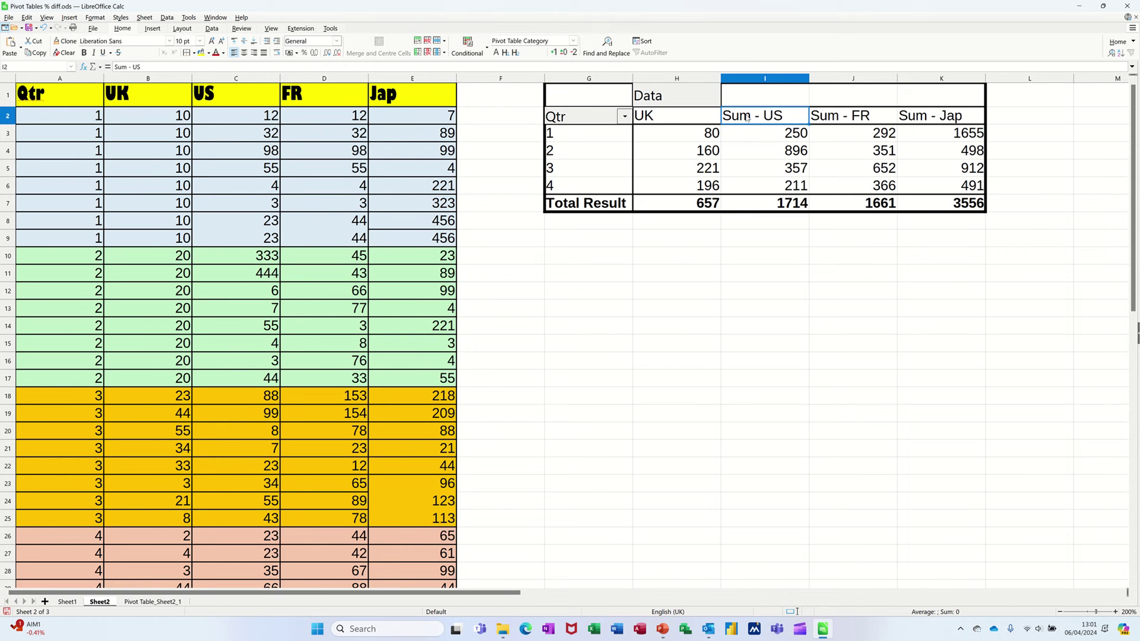
text(US)
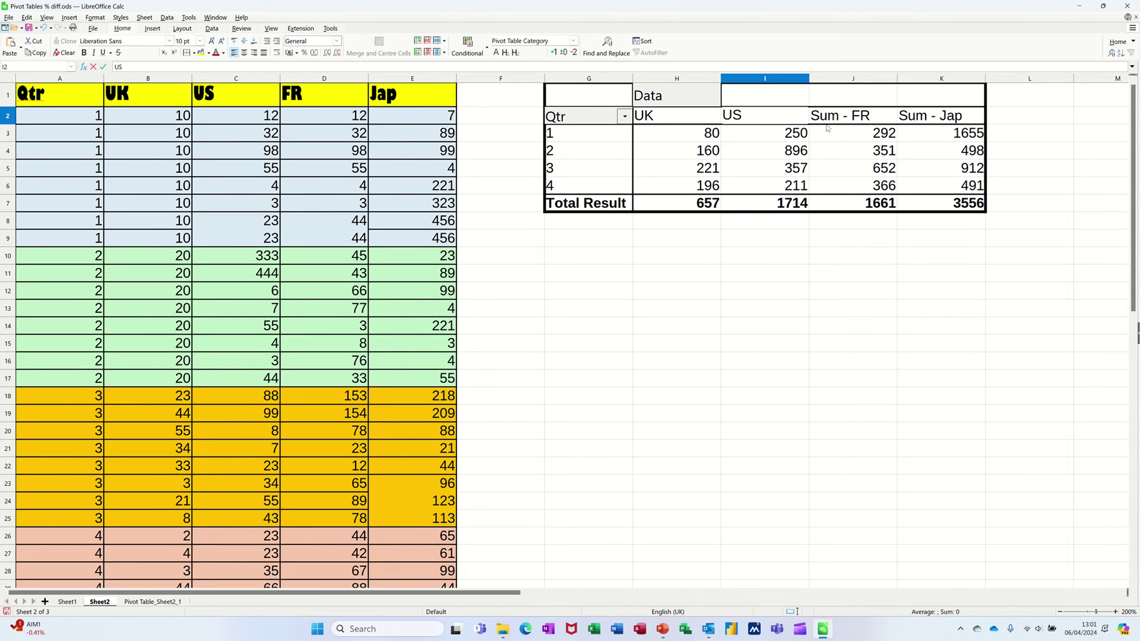
Step: Rename the Sum - FR and Sum - Jap headers to Fr and Jap
click(831, 123)
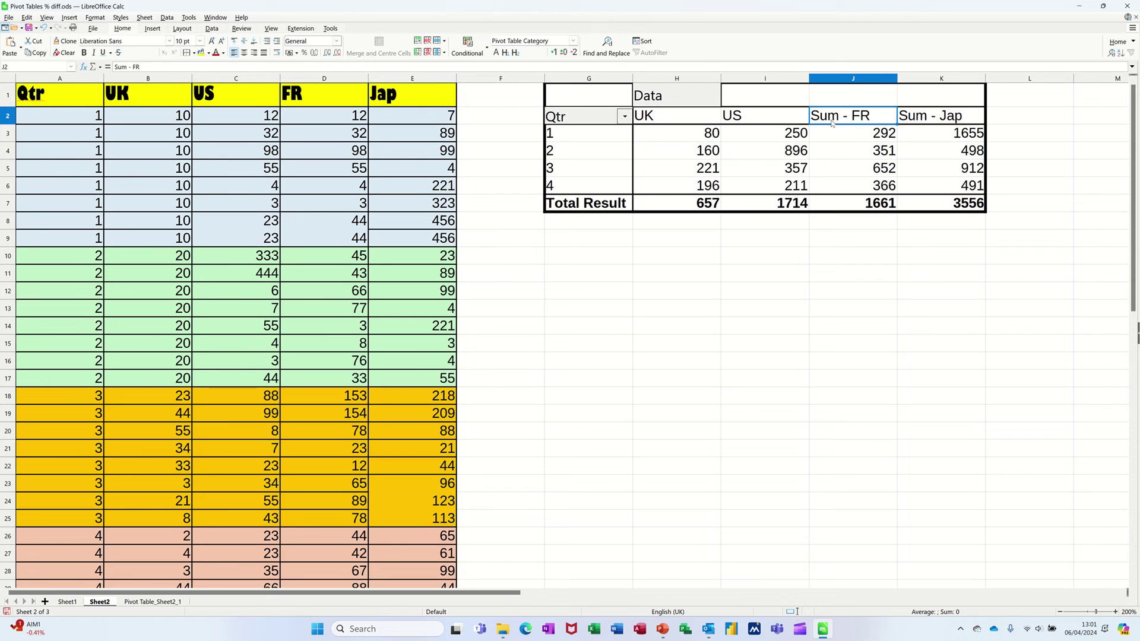
text(Fr)
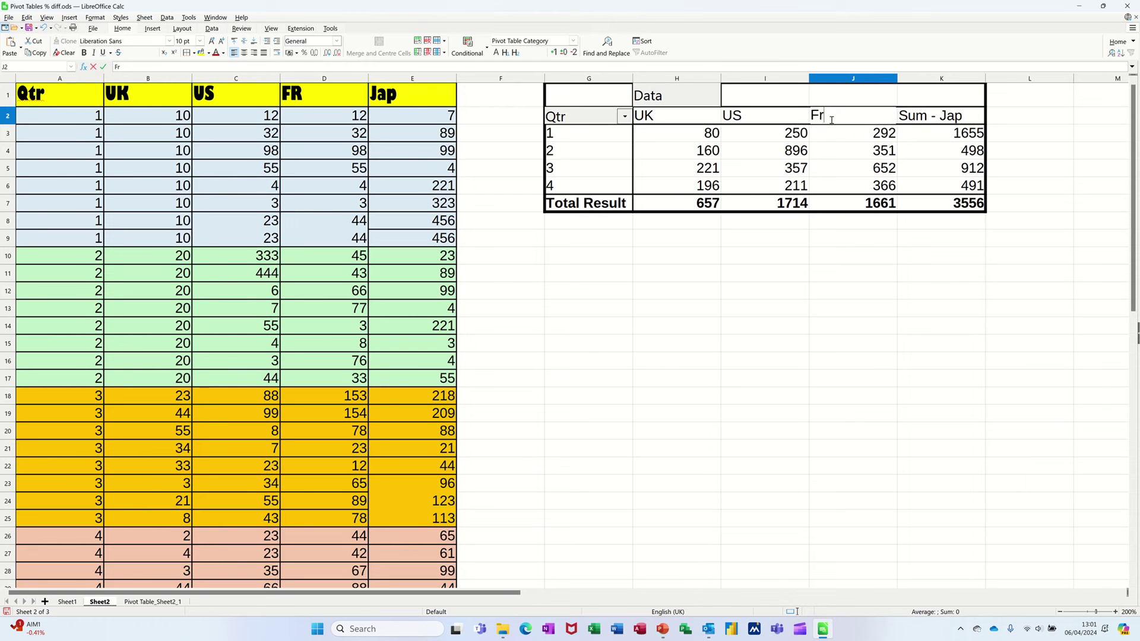
click(848, 140)
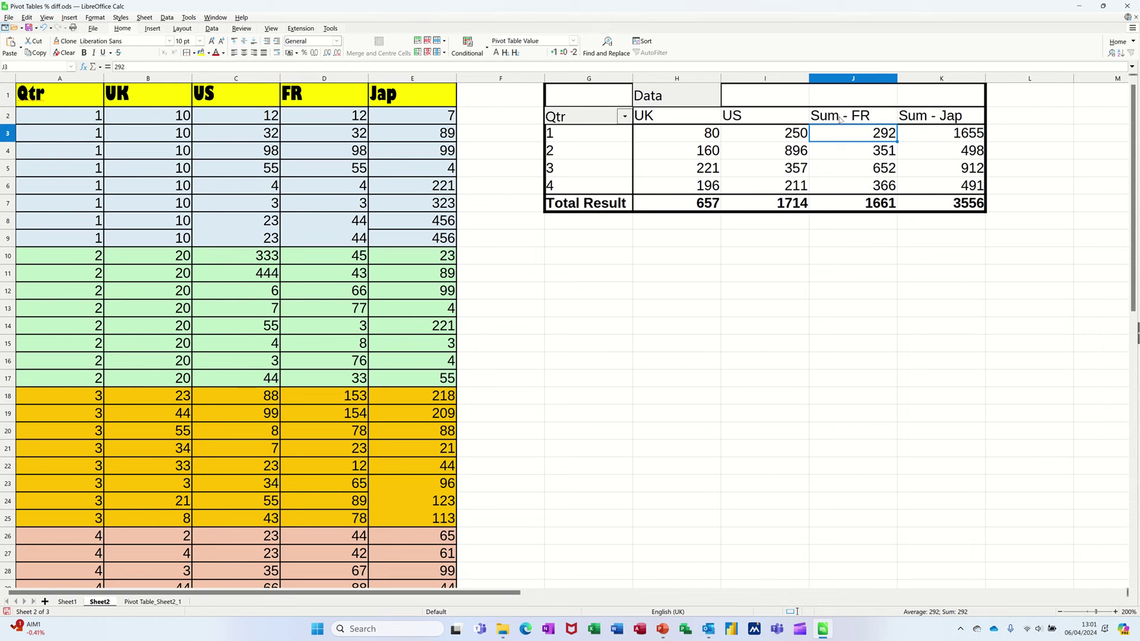
click(840, 119)
text(Fr)
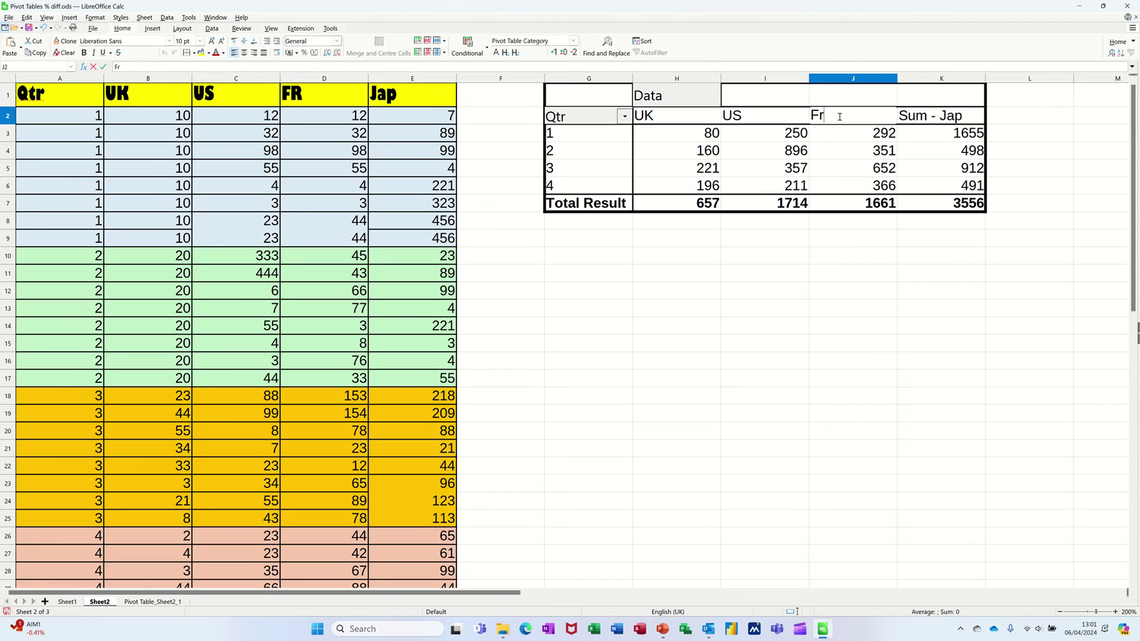
click(935, 120)
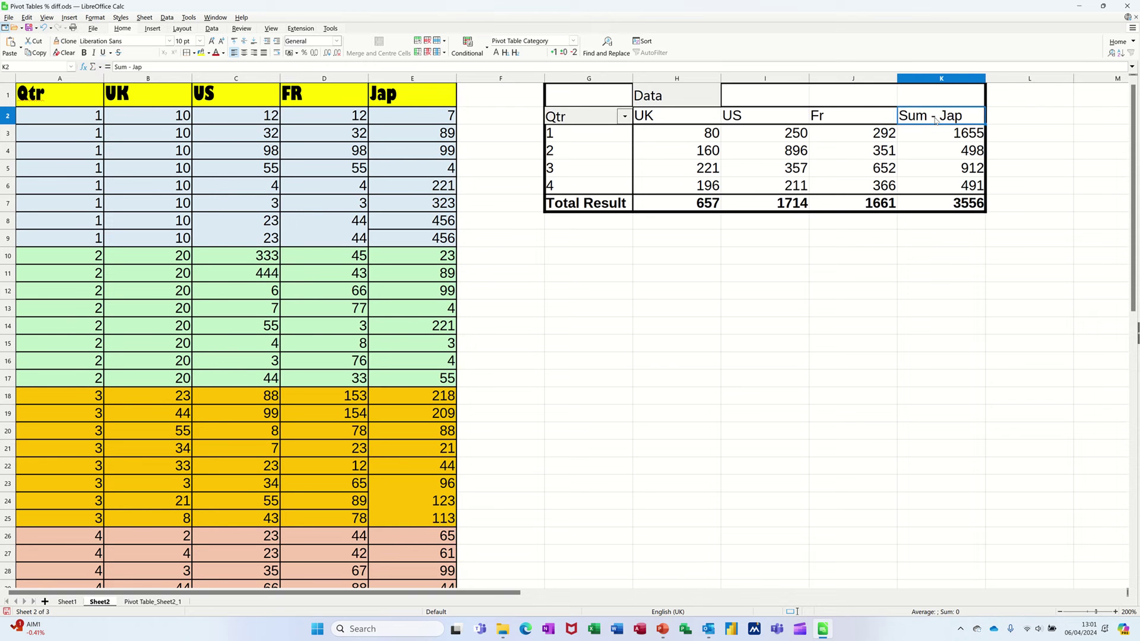
text(Jap)
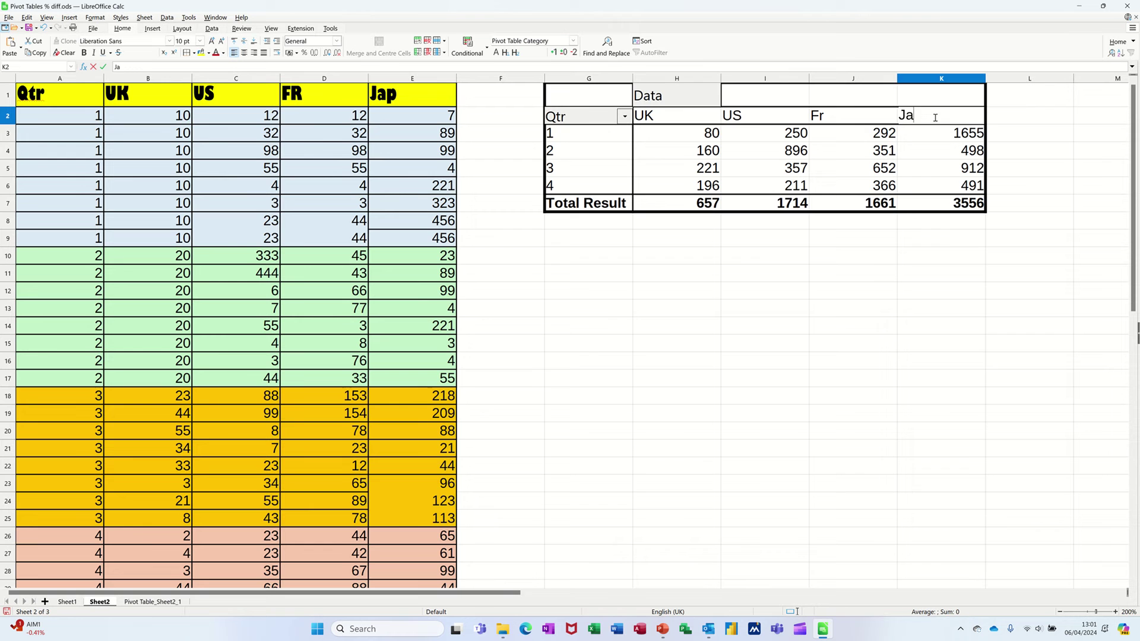
click(724, 157)
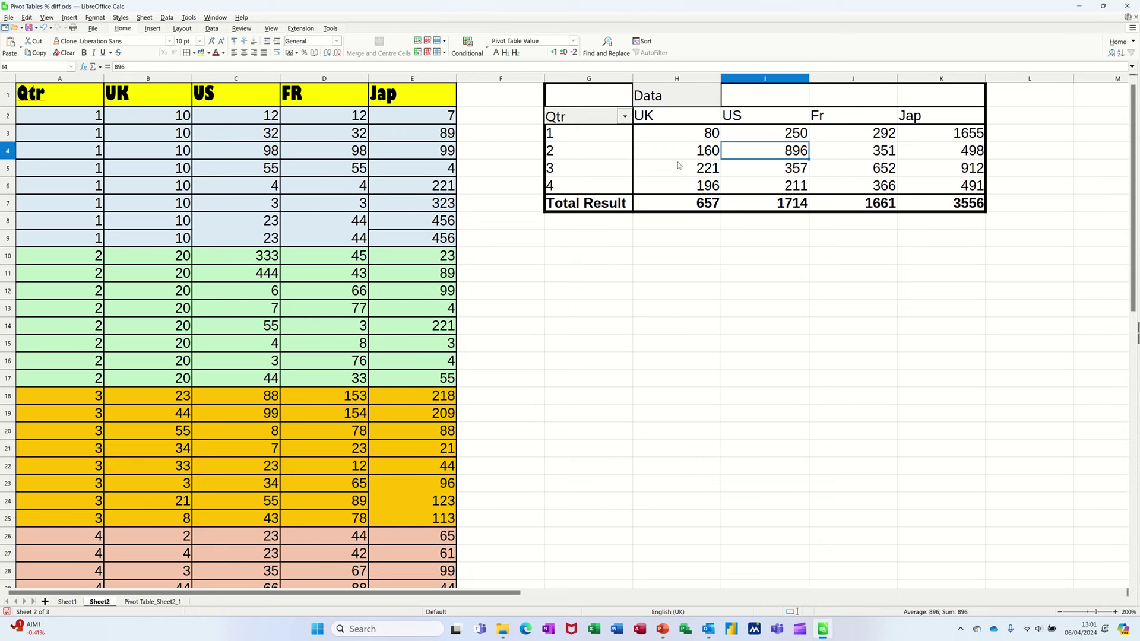
click(330, 222)
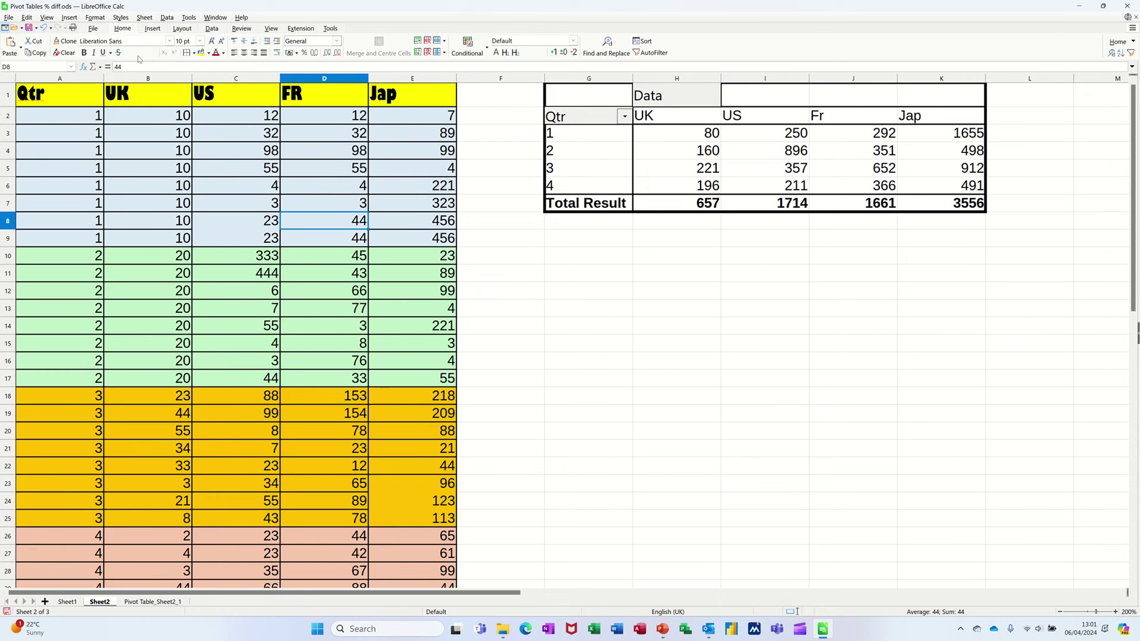
Step: Start a new pivot table from the current selection with Qtr rows and UK added twice as data
click(152, 29)
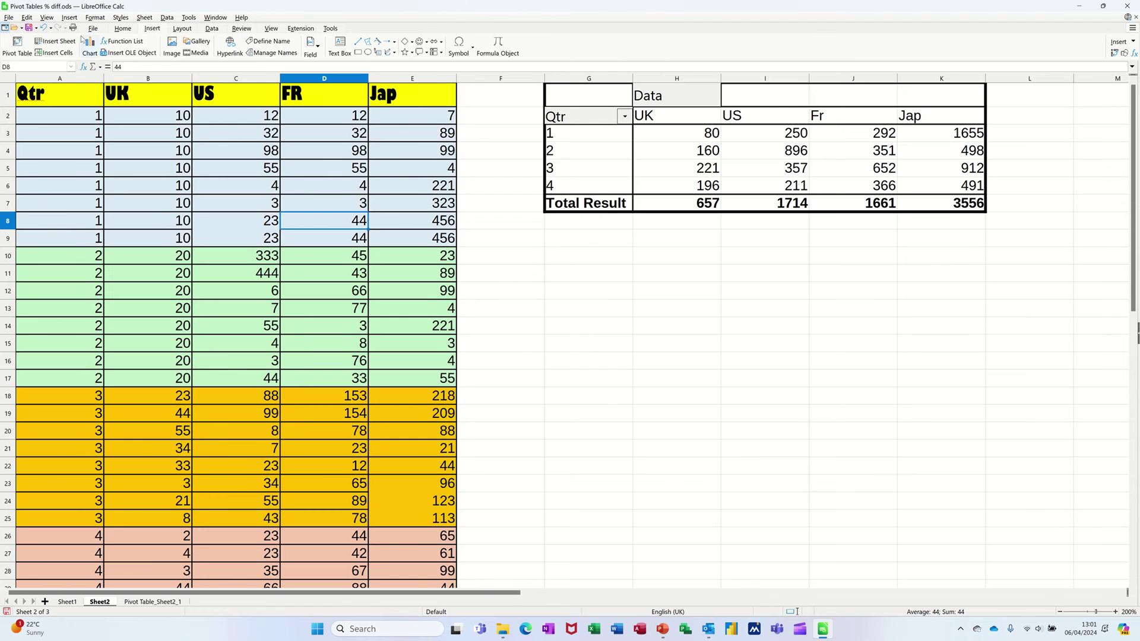
click(17, 47)
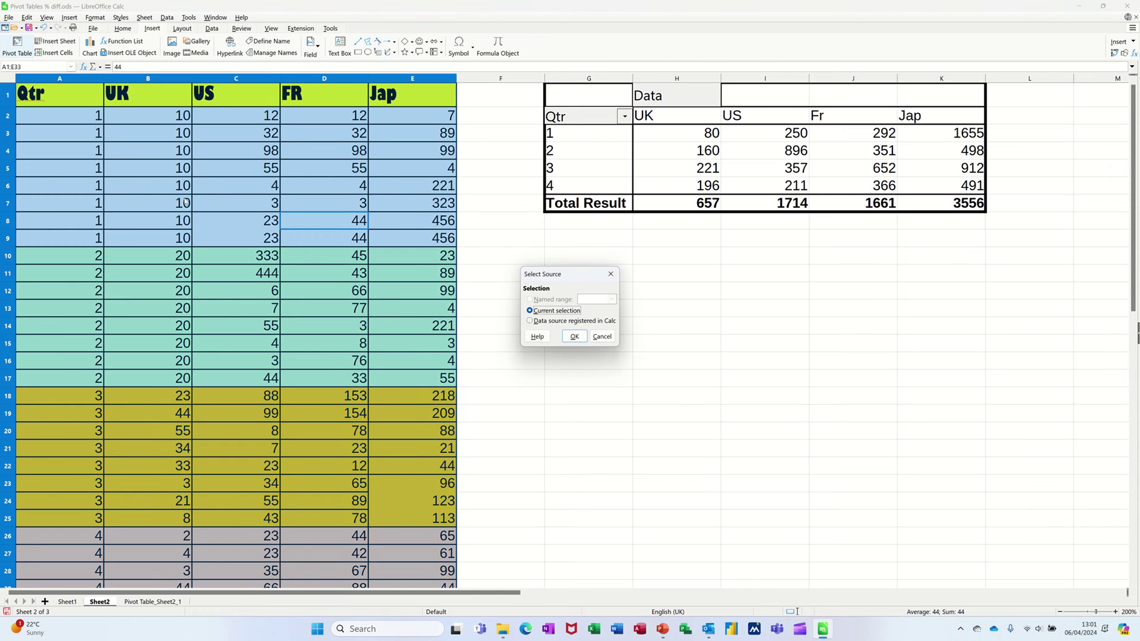
click(574, 336)
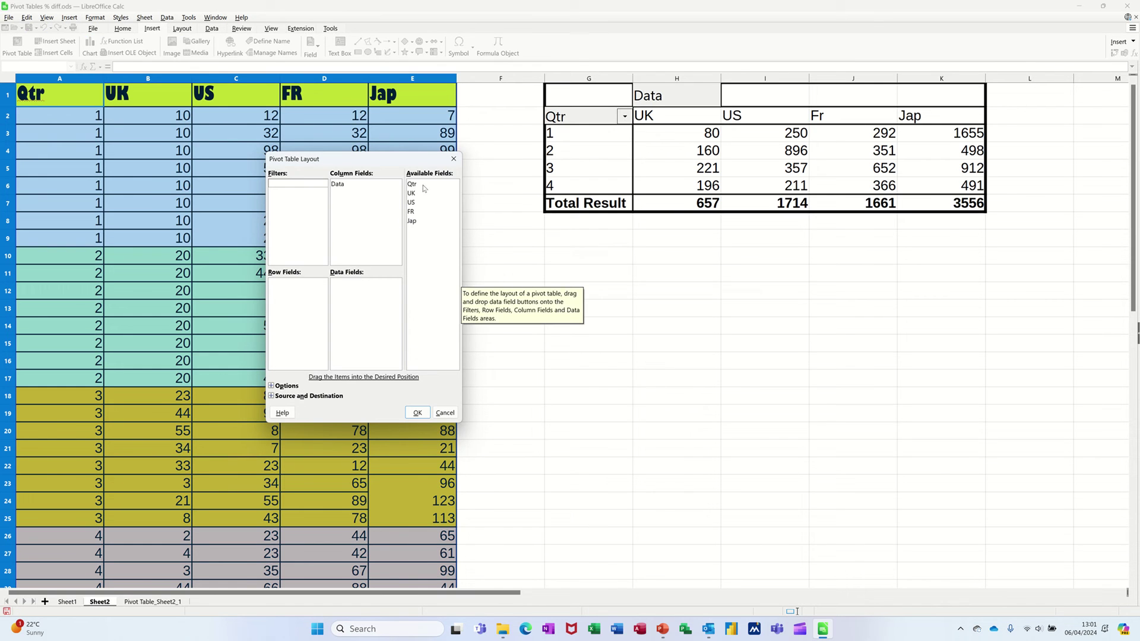
click(422, 186)
drag(423, 186, 288, 291)
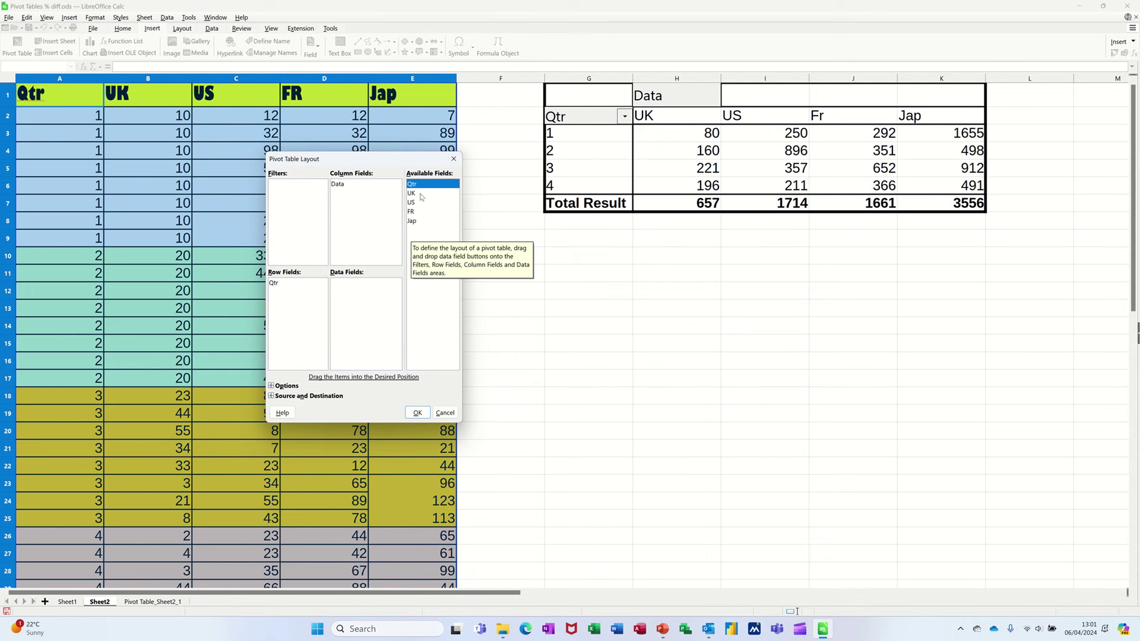
drag(421, 197, 356, 298)
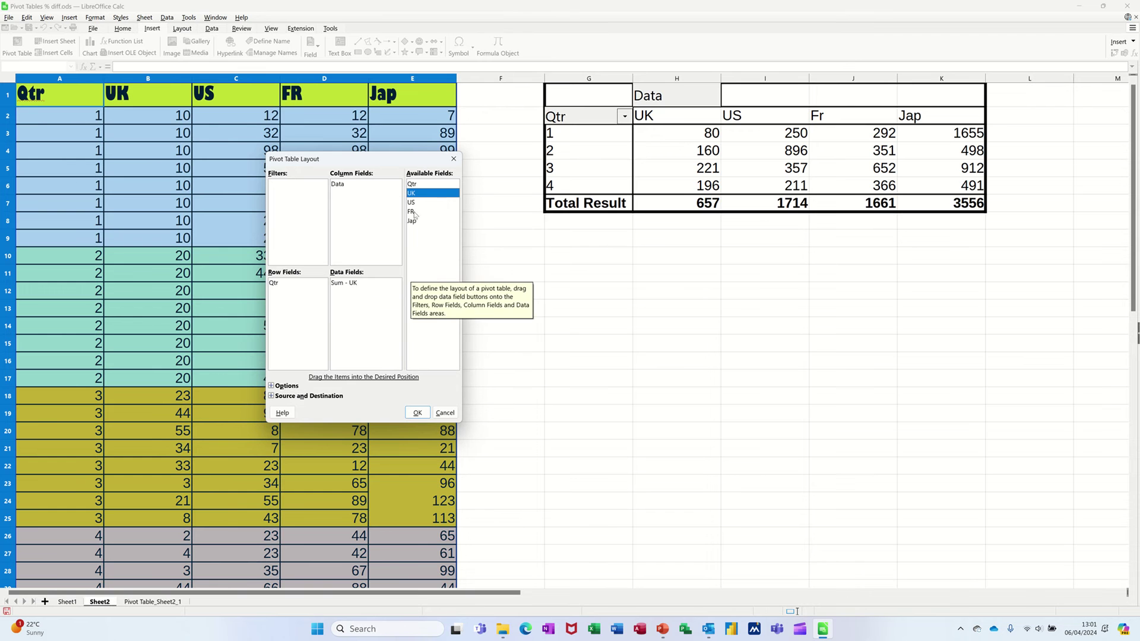
drag(423, 197, 363, 302)
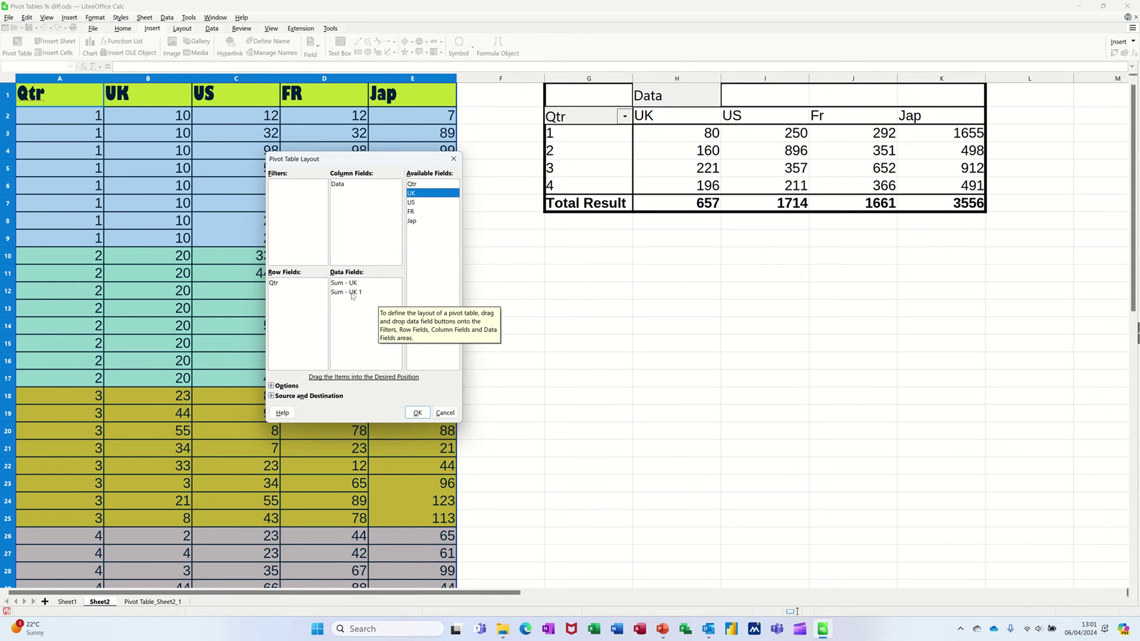
Step: Set the Sum - UK 1 data field to display its values as % of total
double_click(352, 292)
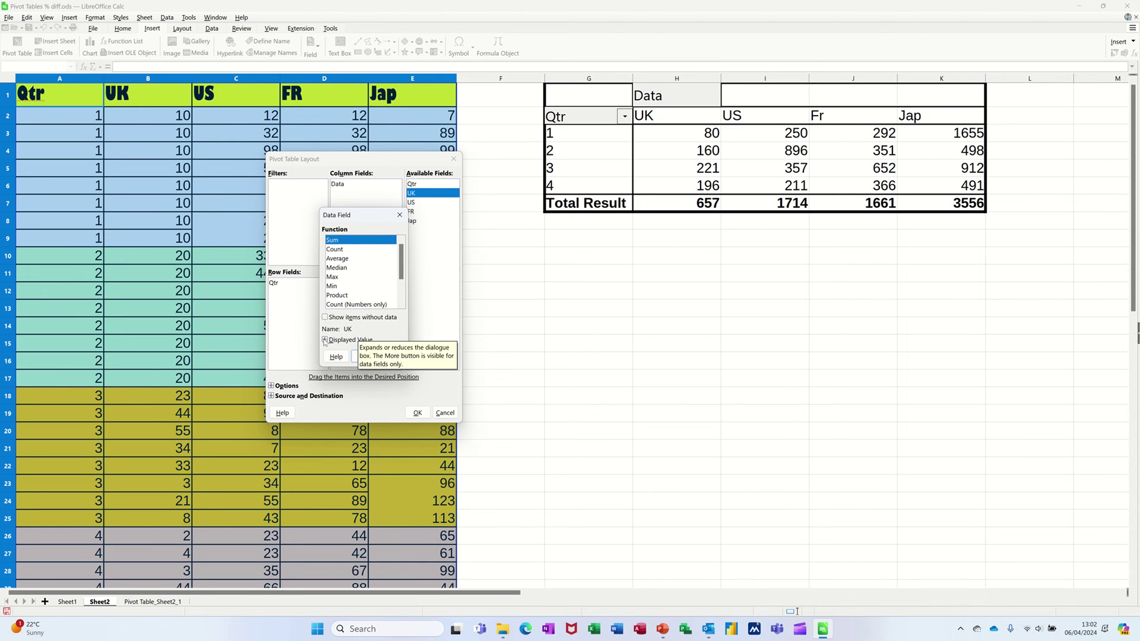
click(325, 340)
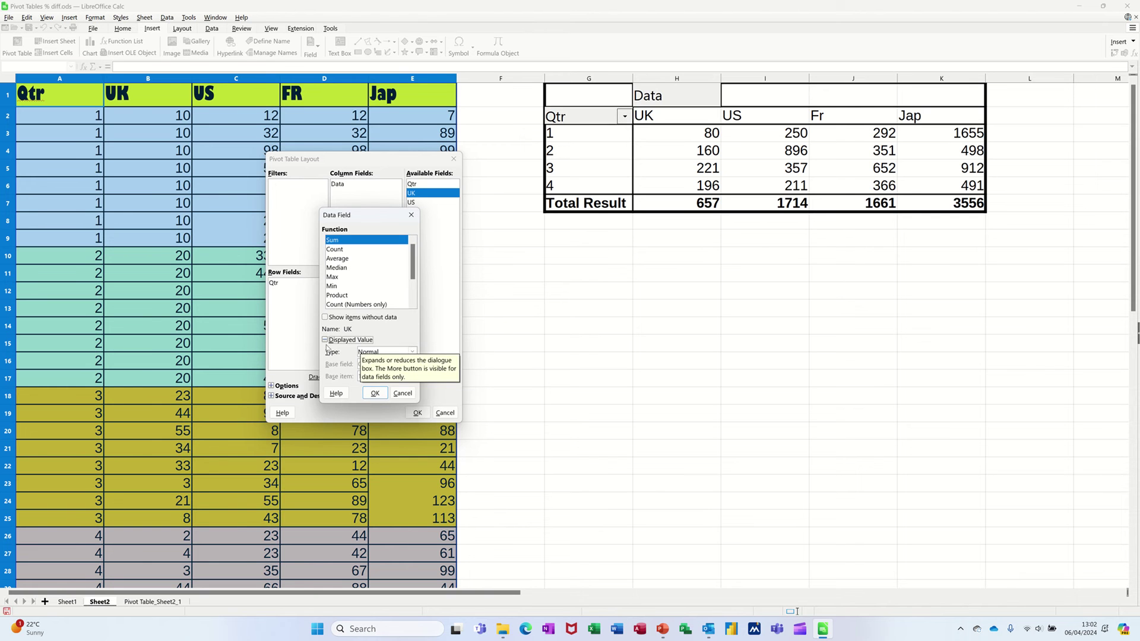
click(412, 352)
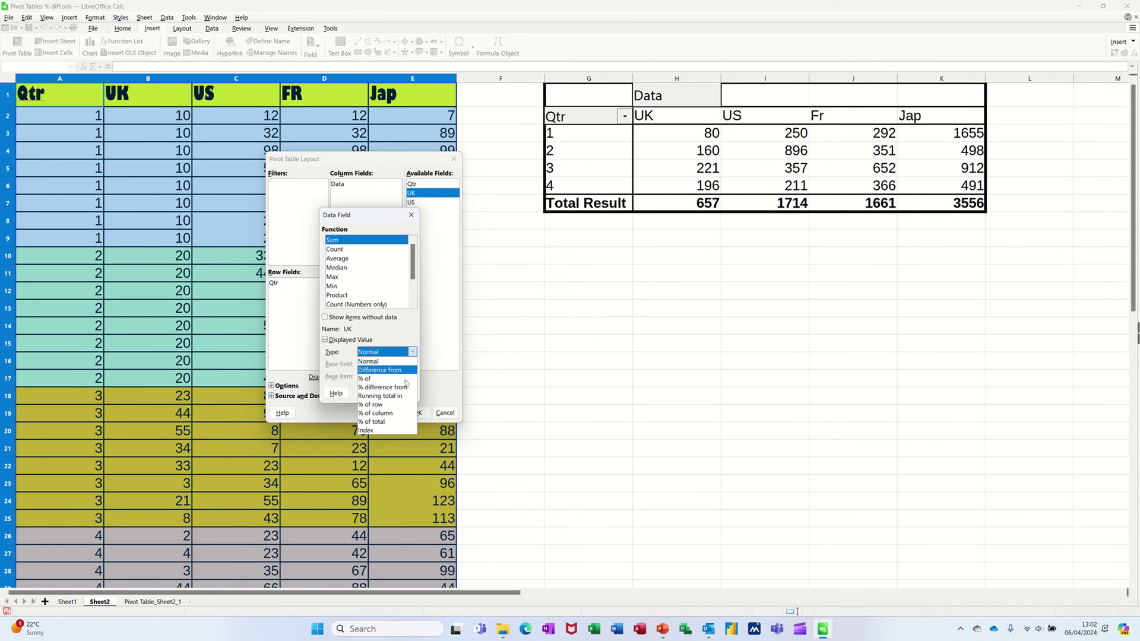
click(398, 422)
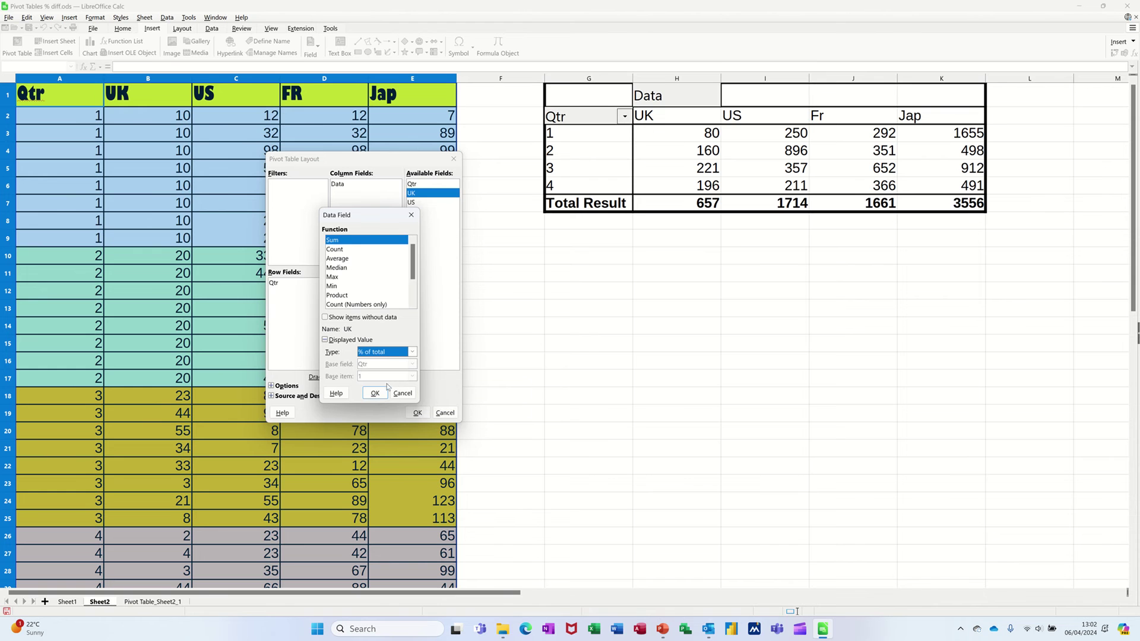
click(375, 393)
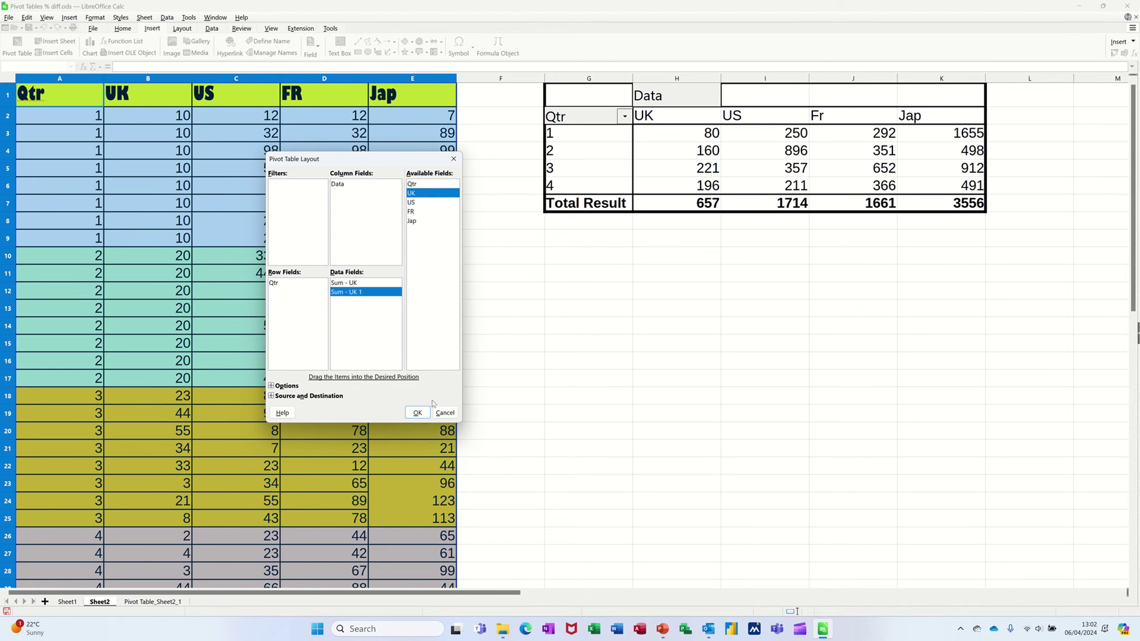
Step: Set a destination selection of G8 and close the pivot layout dialog
click(271, 396)
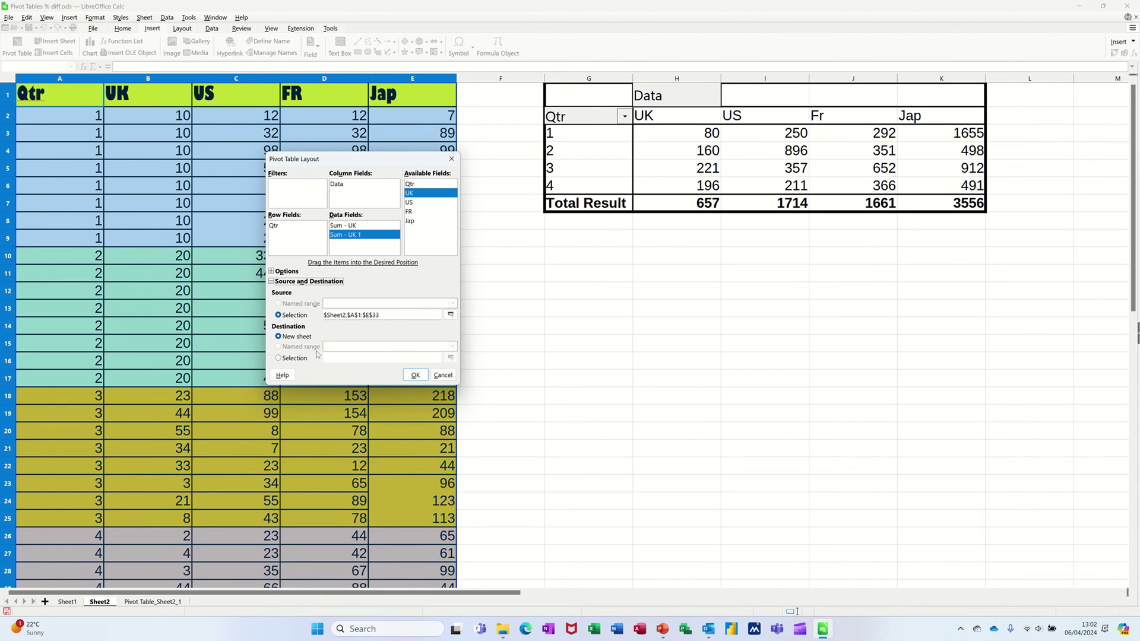
click(278, 358)
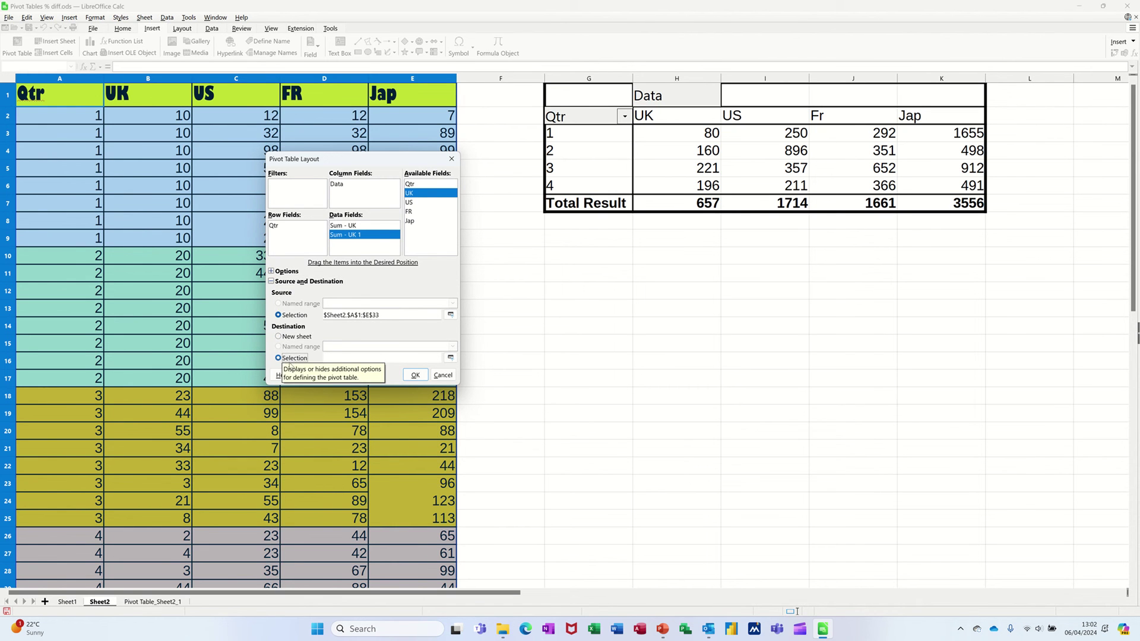
click(345, 358)
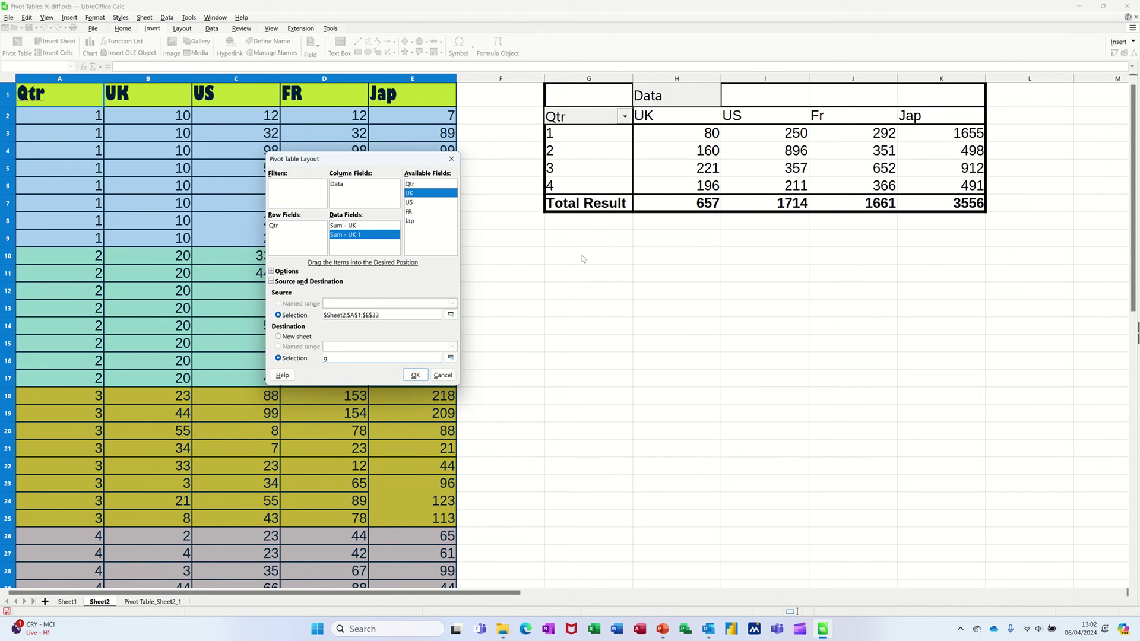
click(415, 374)
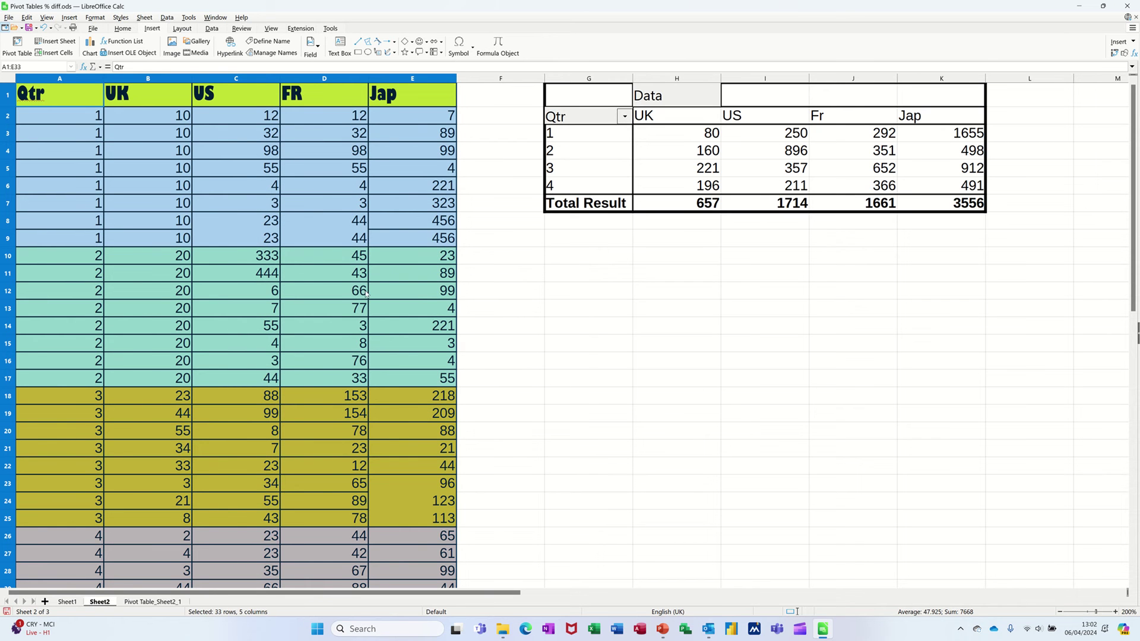
Step: Restart the pivot layout with Qtr as row field and UK added twice as data
click(18, 43)
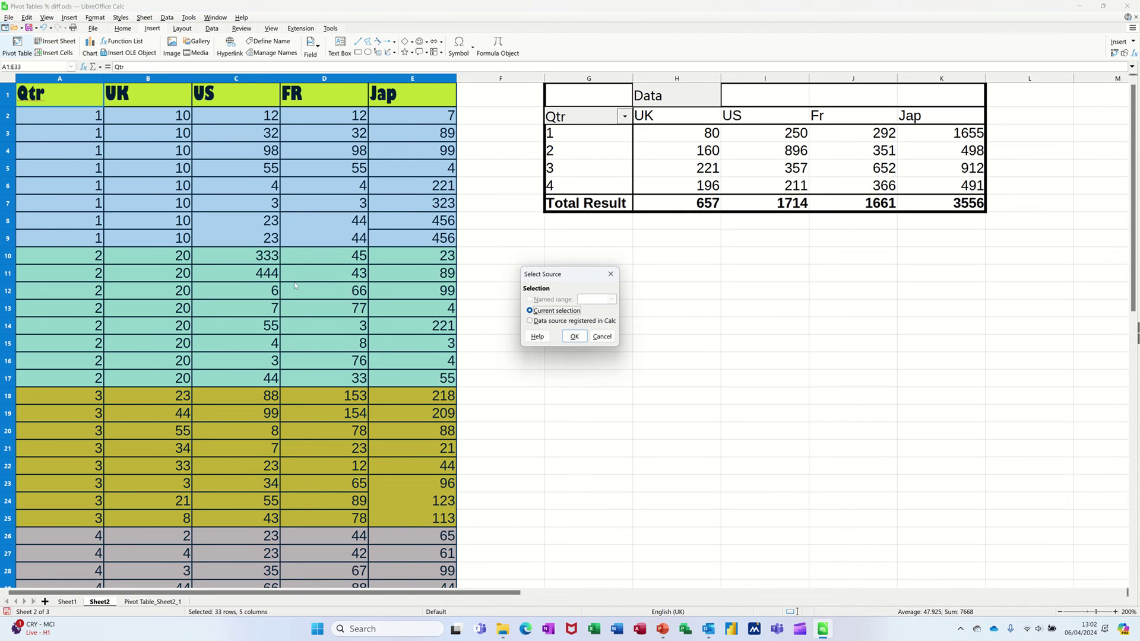
click(574, 336)
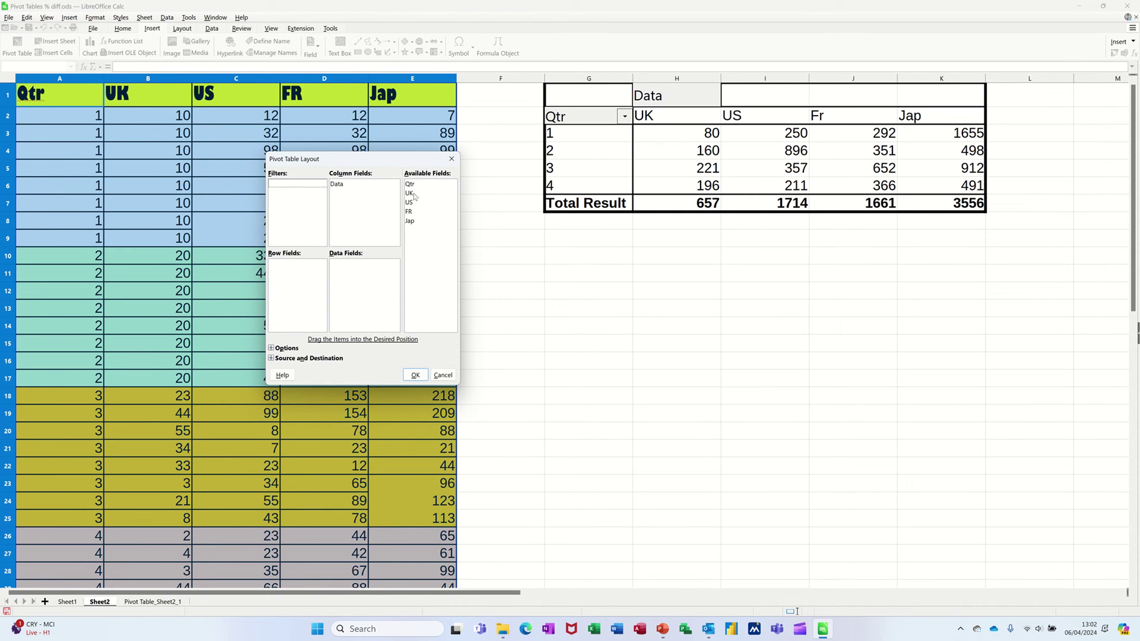
drag(414, 186, 290, 274)
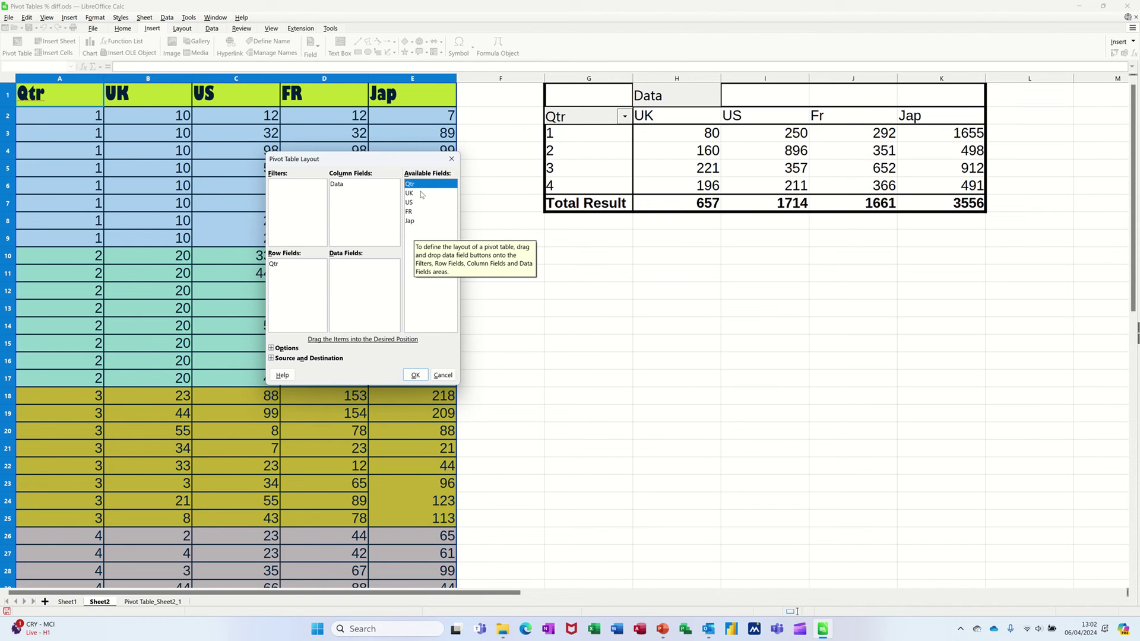
drag(421, 194, 358, 273)
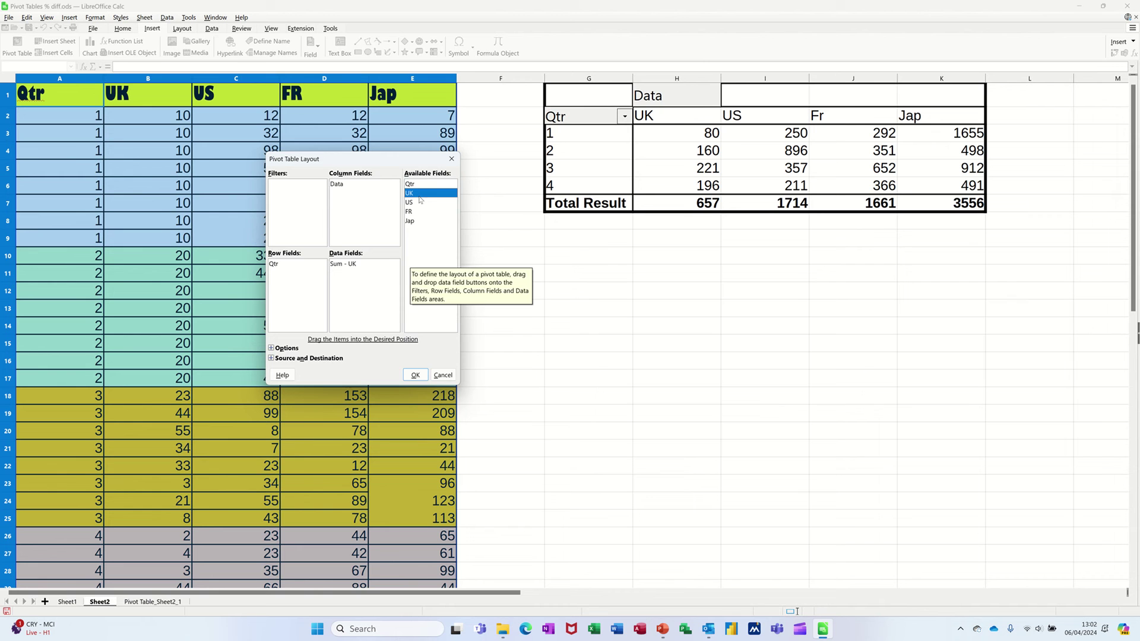
drag(420, 200, 364, 279)
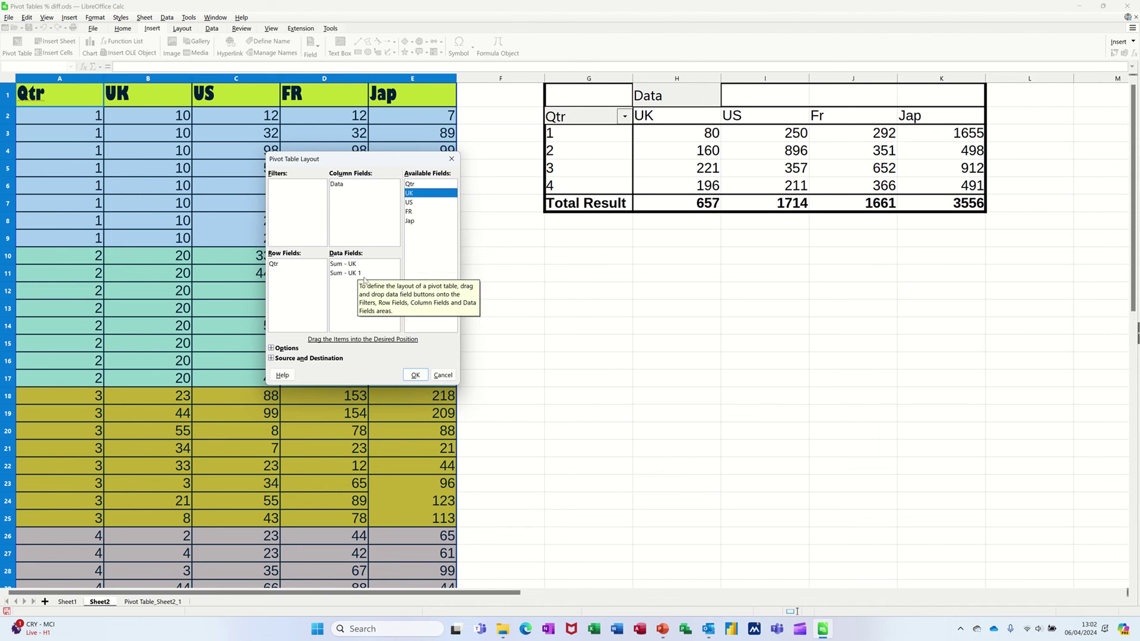
Step: Make the Sum - UK 1 field display its values as % of total
double_click(351, 274)
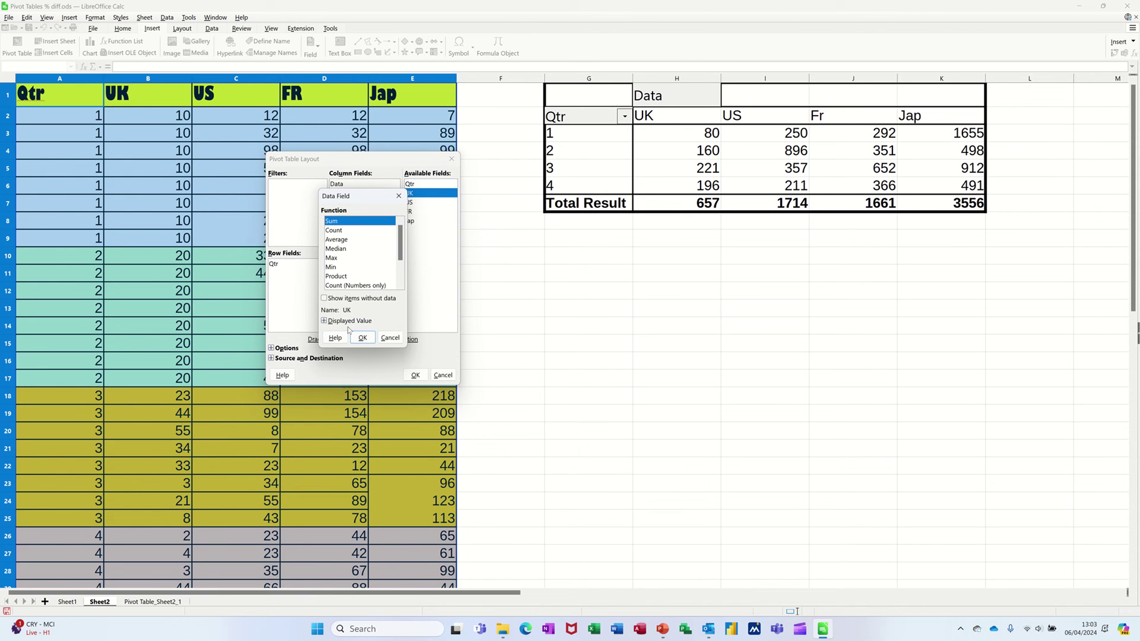
click(324, 321)
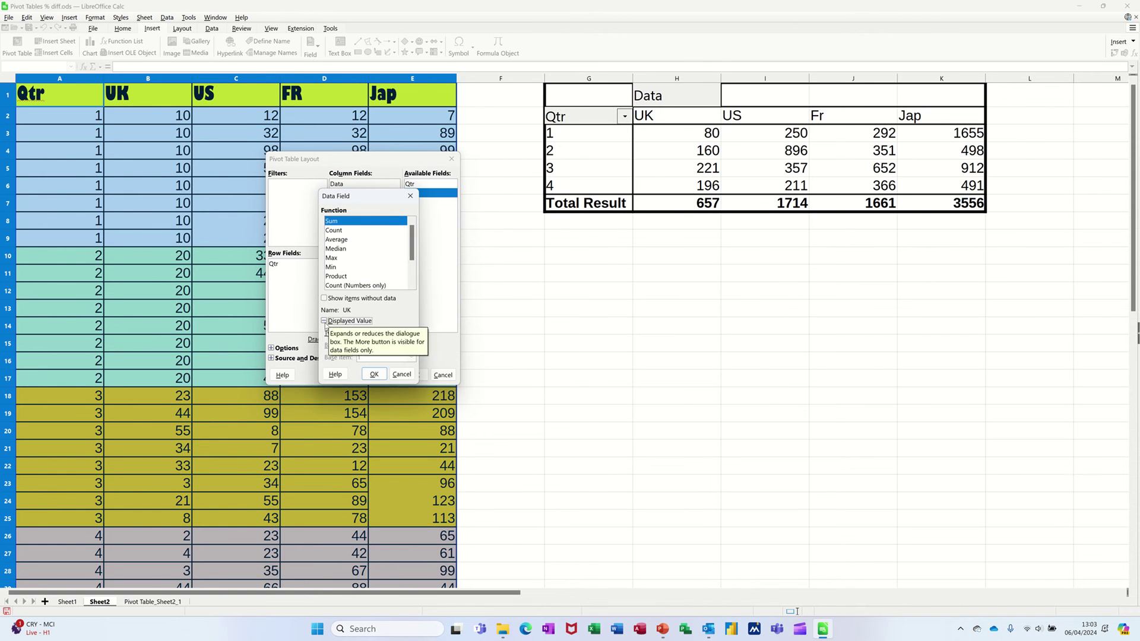
click(404, 333)
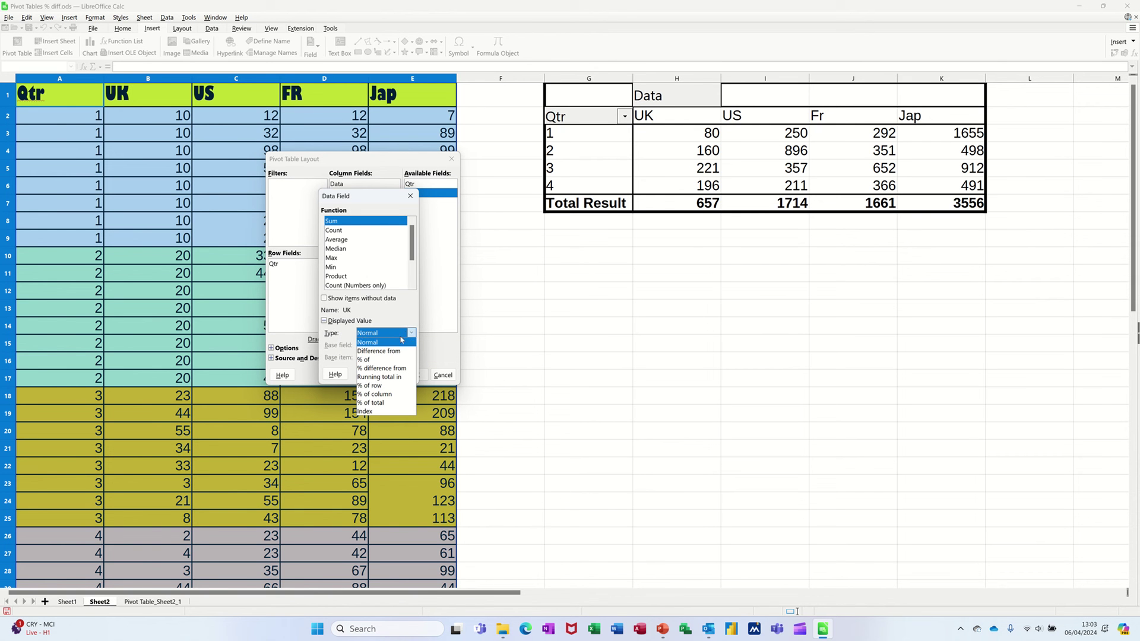
click(399, 403)
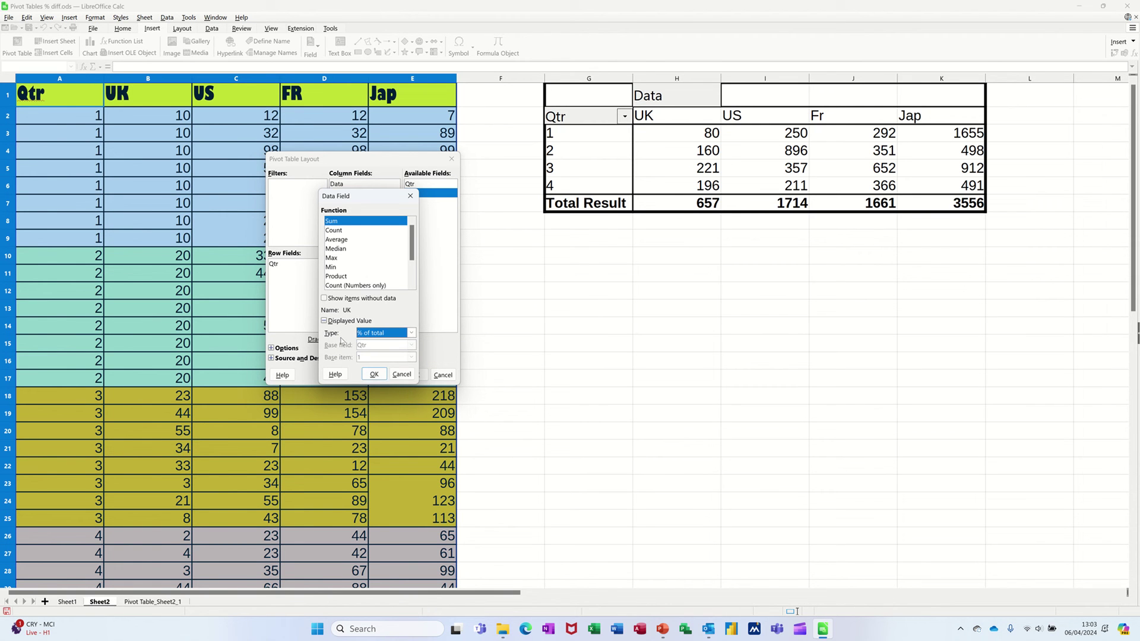
click(374, 375)
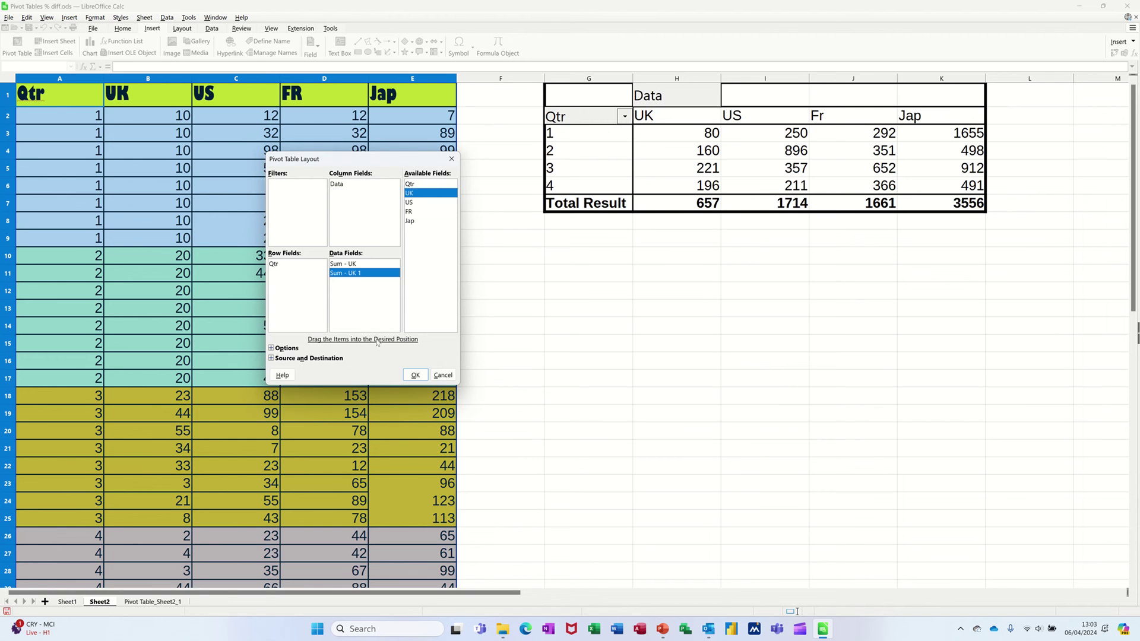
Step: Set the pivot destination to the range starting at G10 and create the table
click(271, 359)
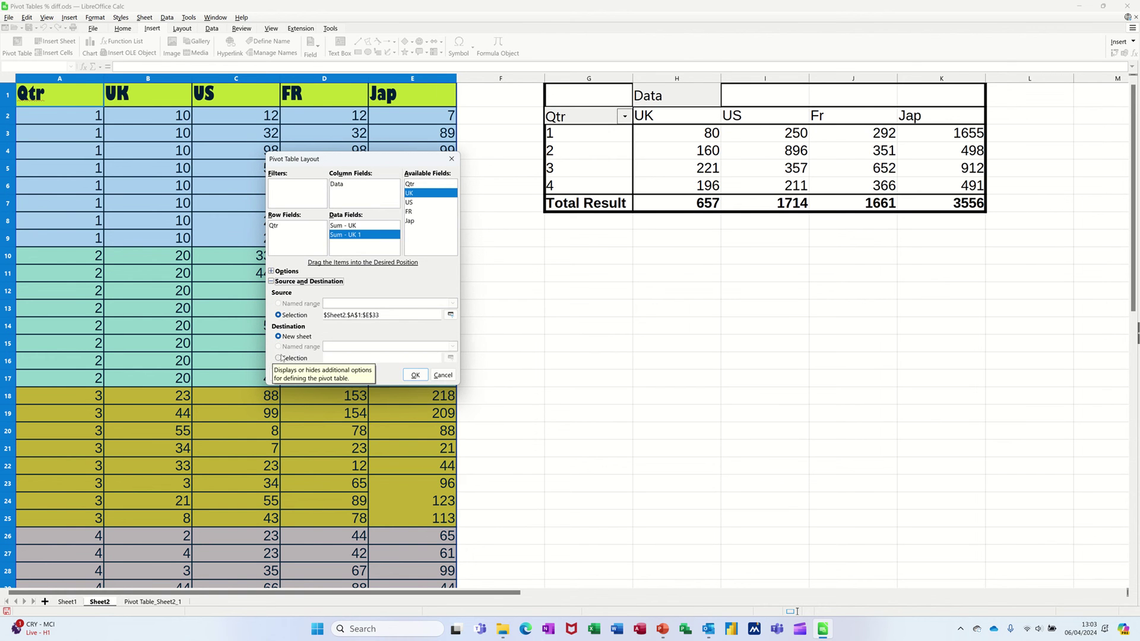
click(281, 358)
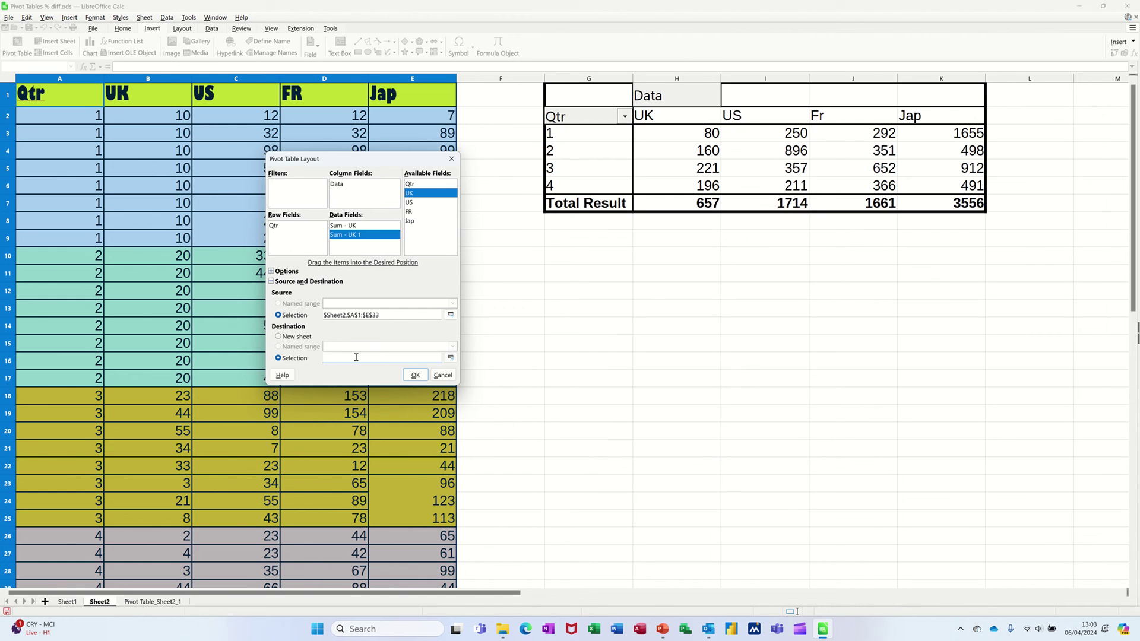
click(450, 358)
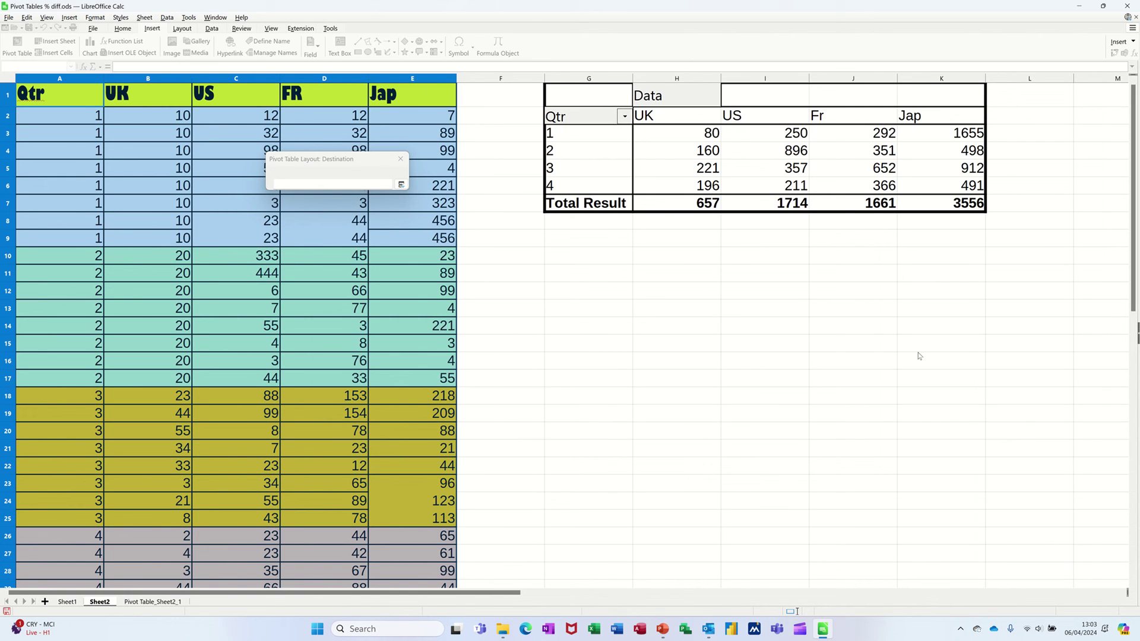
click(308, 185)
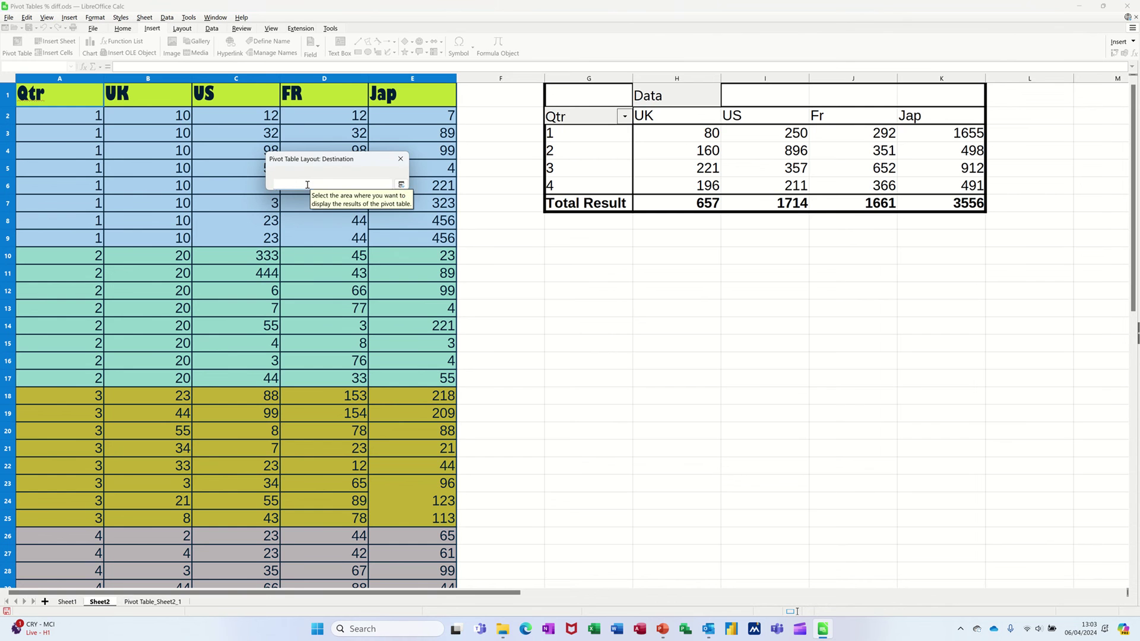
drag(553, 250, 711, 343)
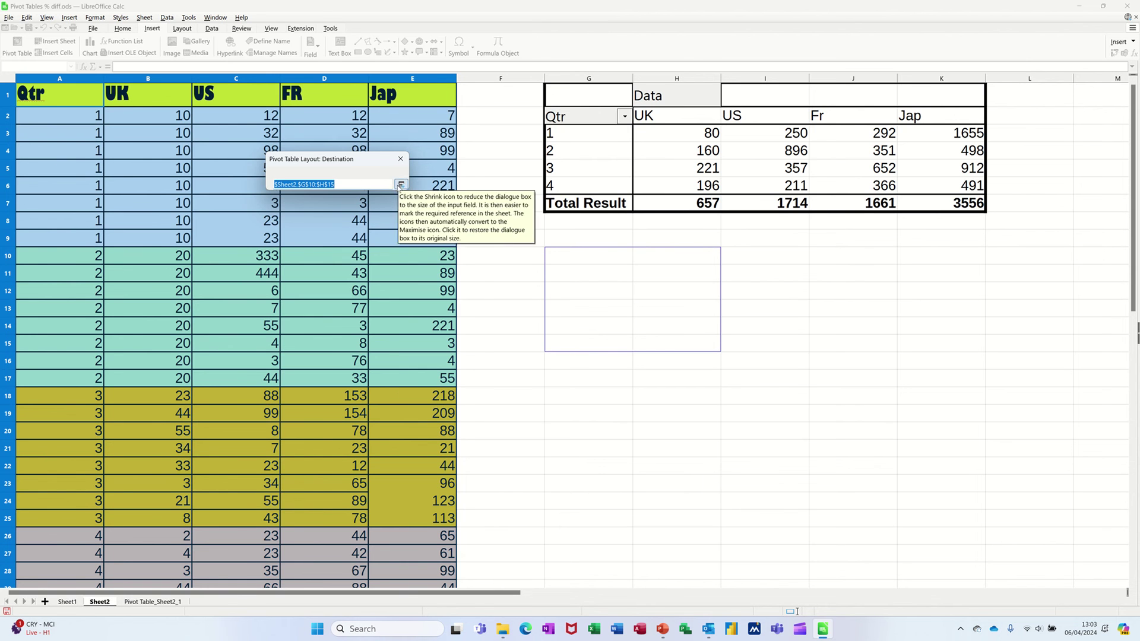
click(400, 185)
click(415, 374)
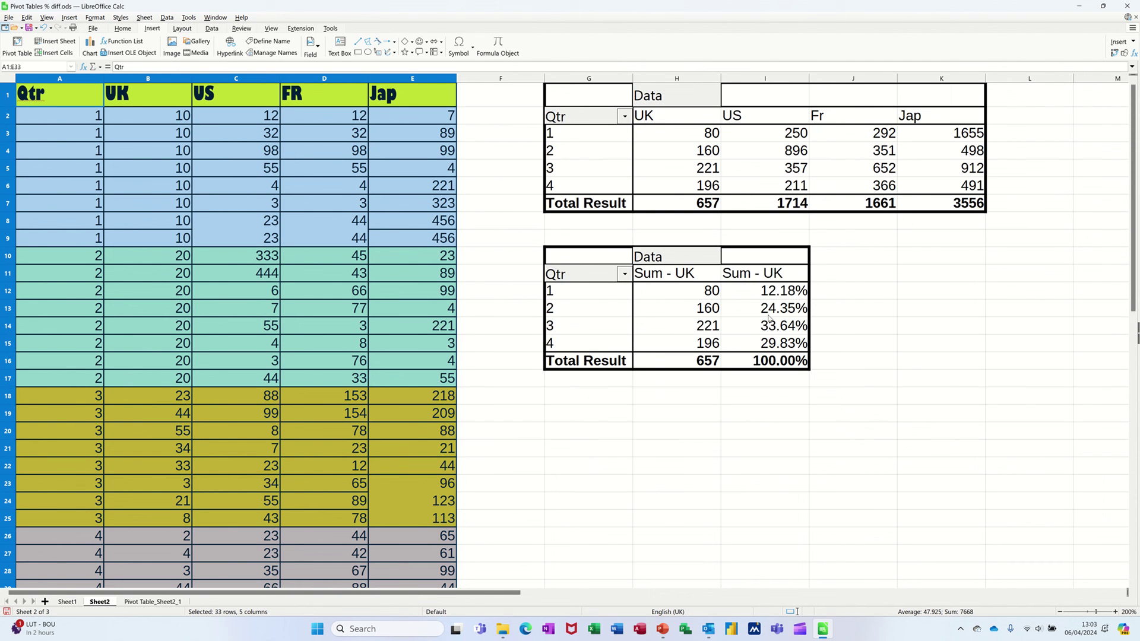
Step: Rename the second pivot's headings to % Total in I11 and UK in H11
click(763, 273)
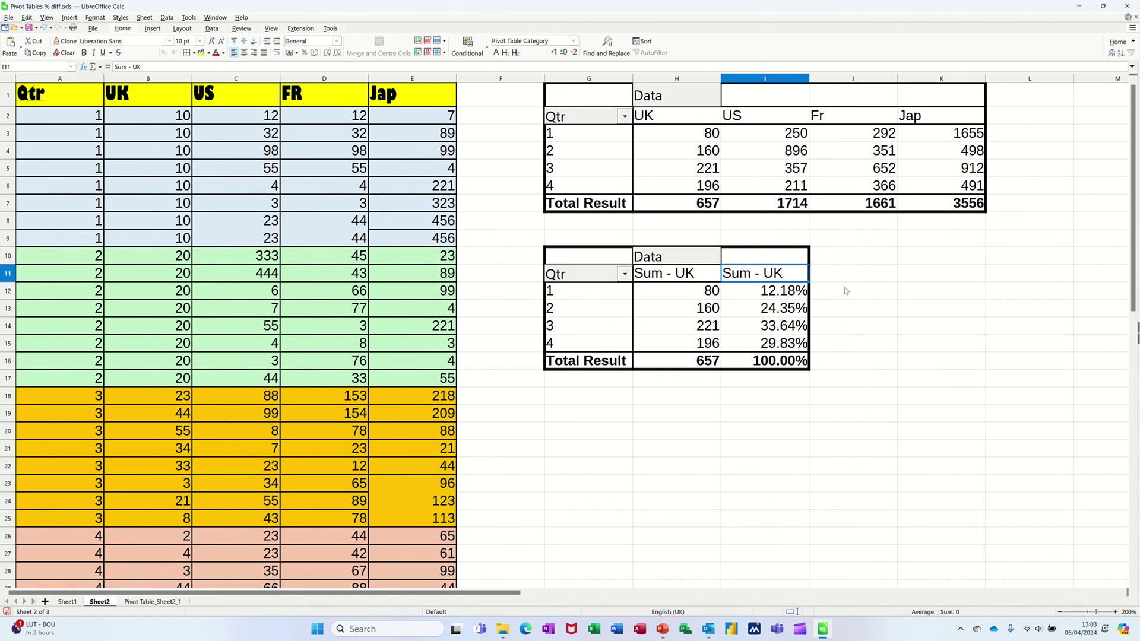
text(% Total)
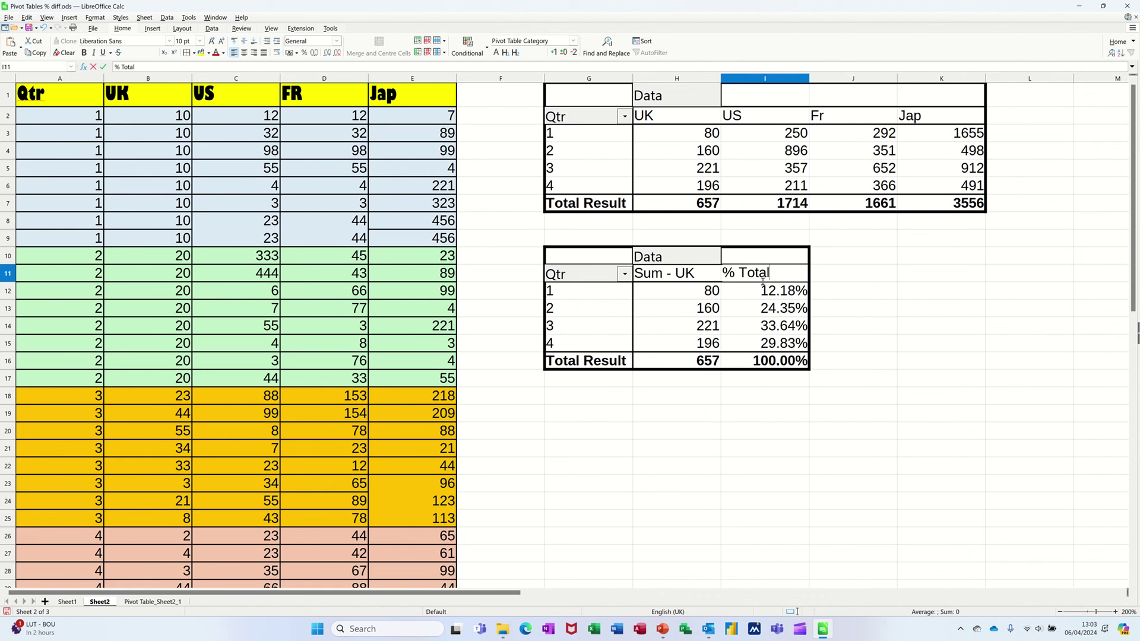
click(677, 274)
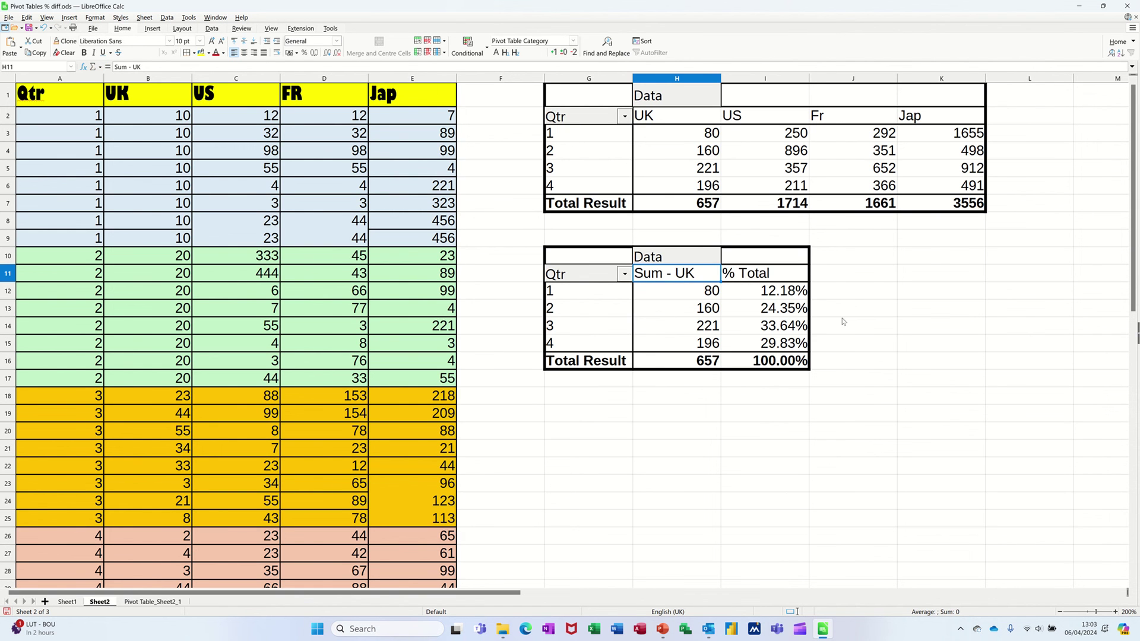
text(UK)
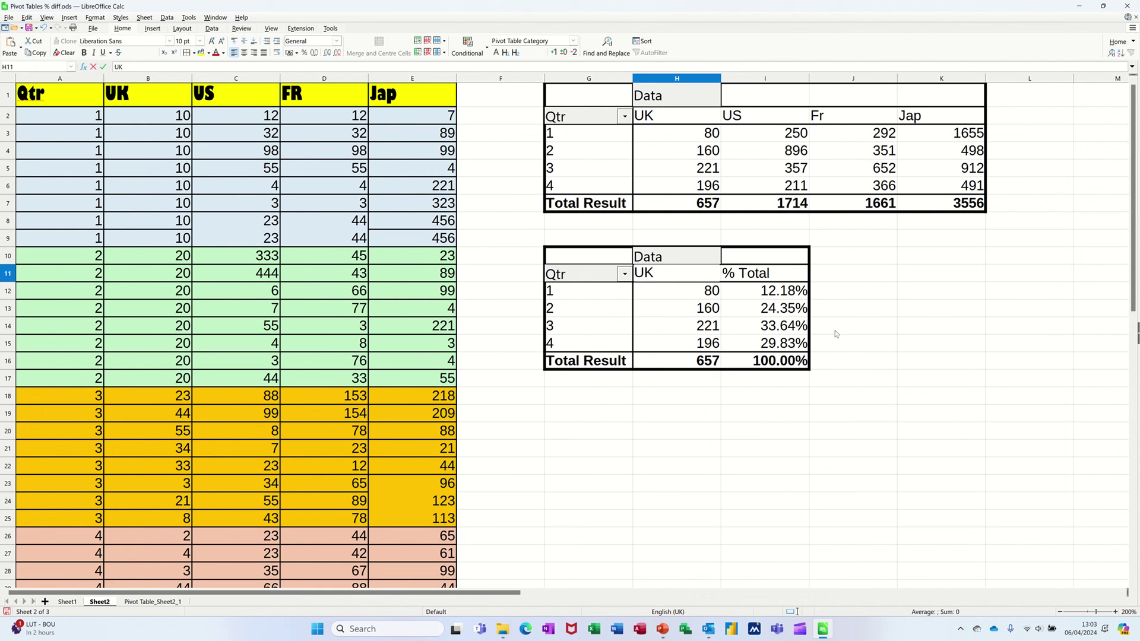
click(674, 314)
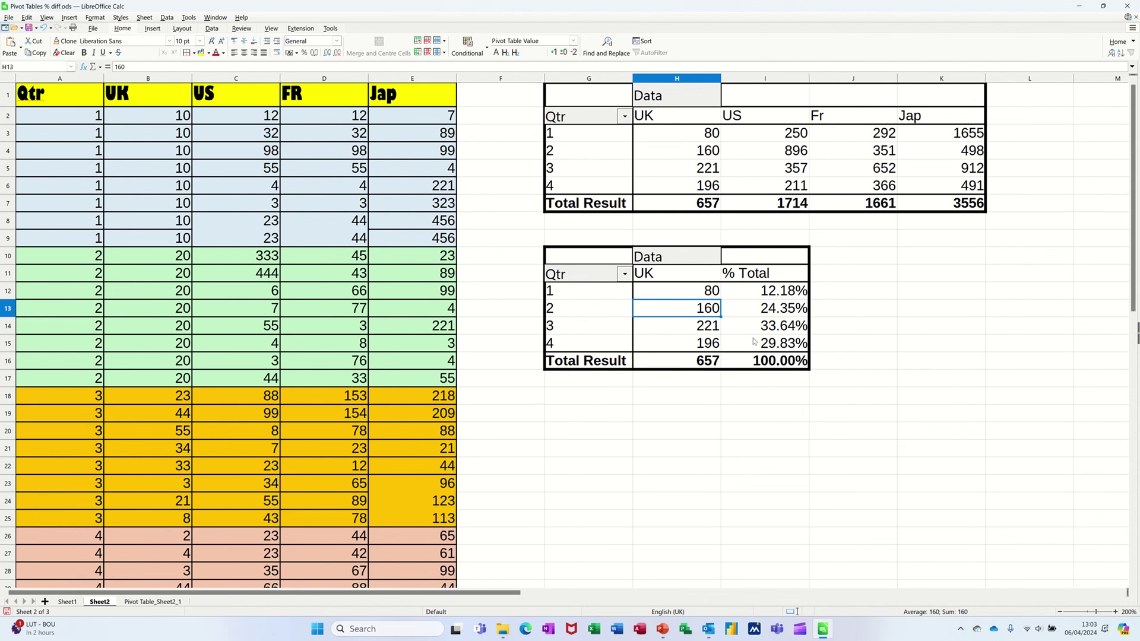
click(323, 383)
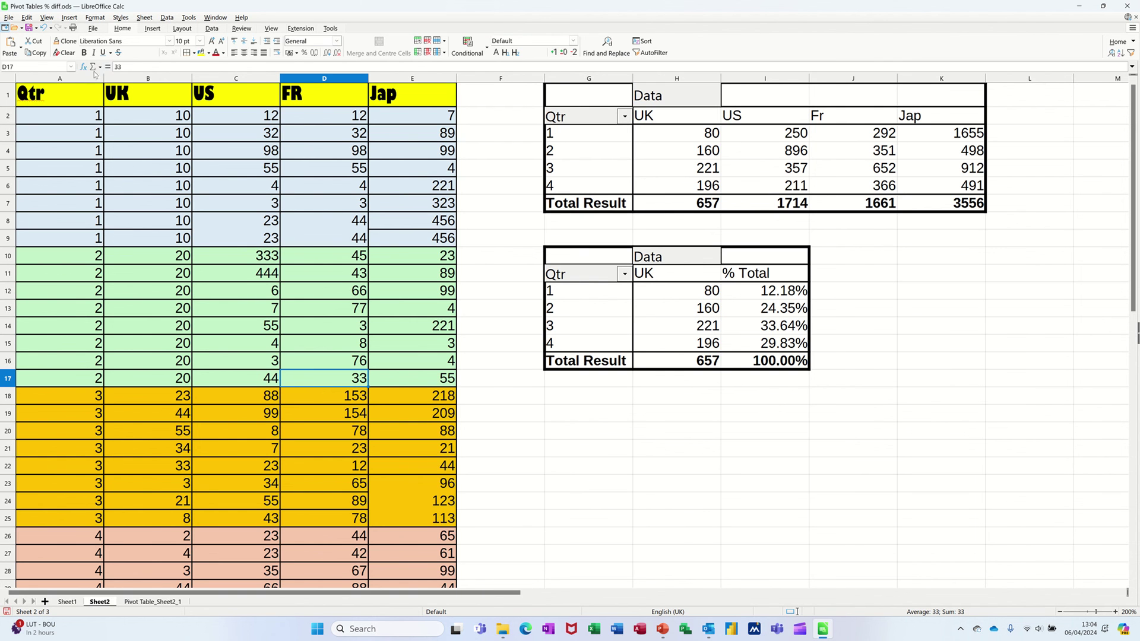
click(152, 29)
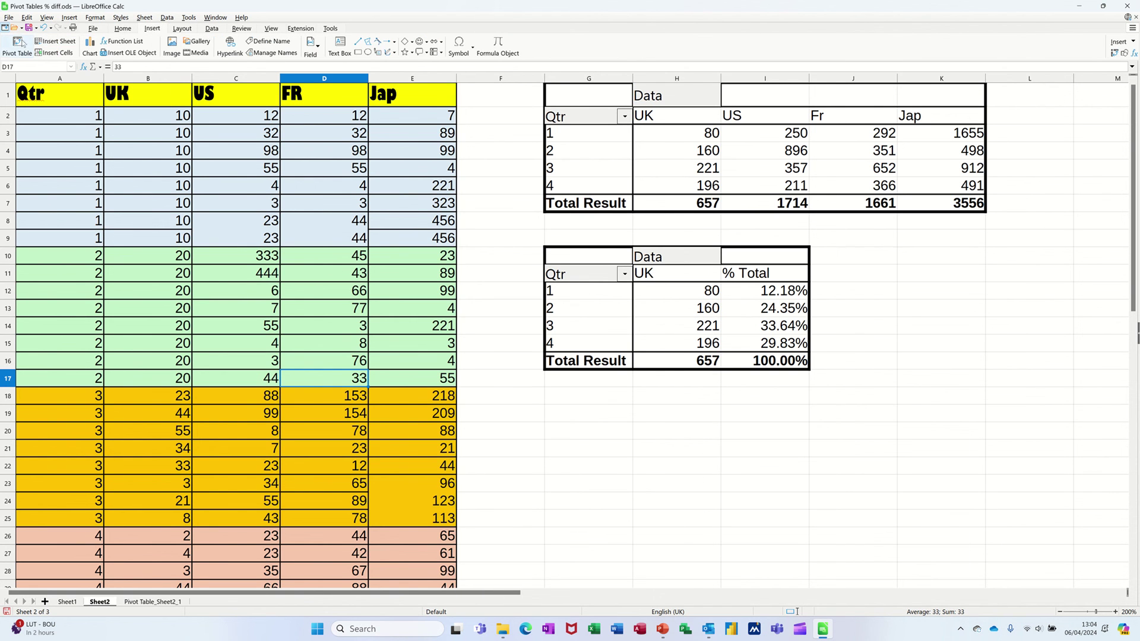
Step: Start a pivot table from the current selection with Qtr as row field and UK added twice as data
click(20, 41)
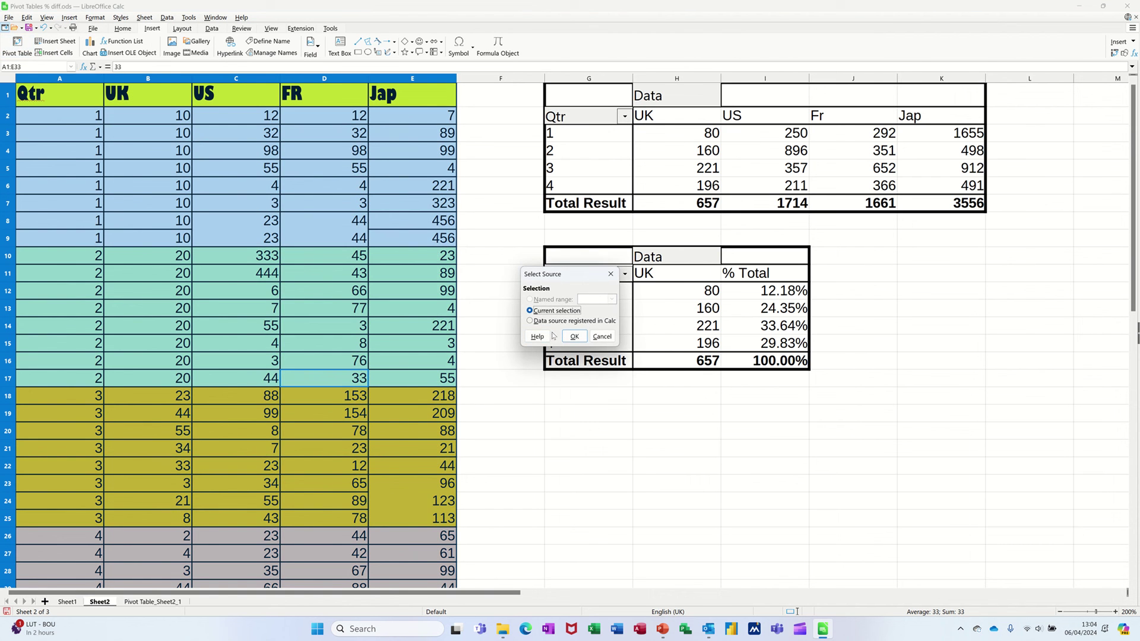
click(574, 336)
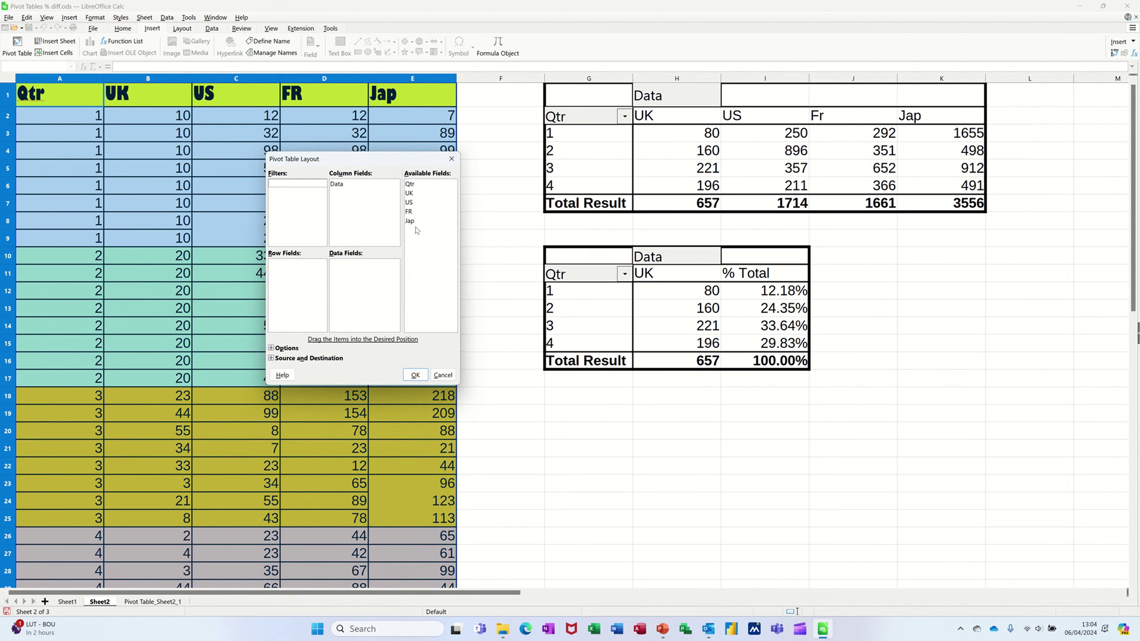
click(415, 189)
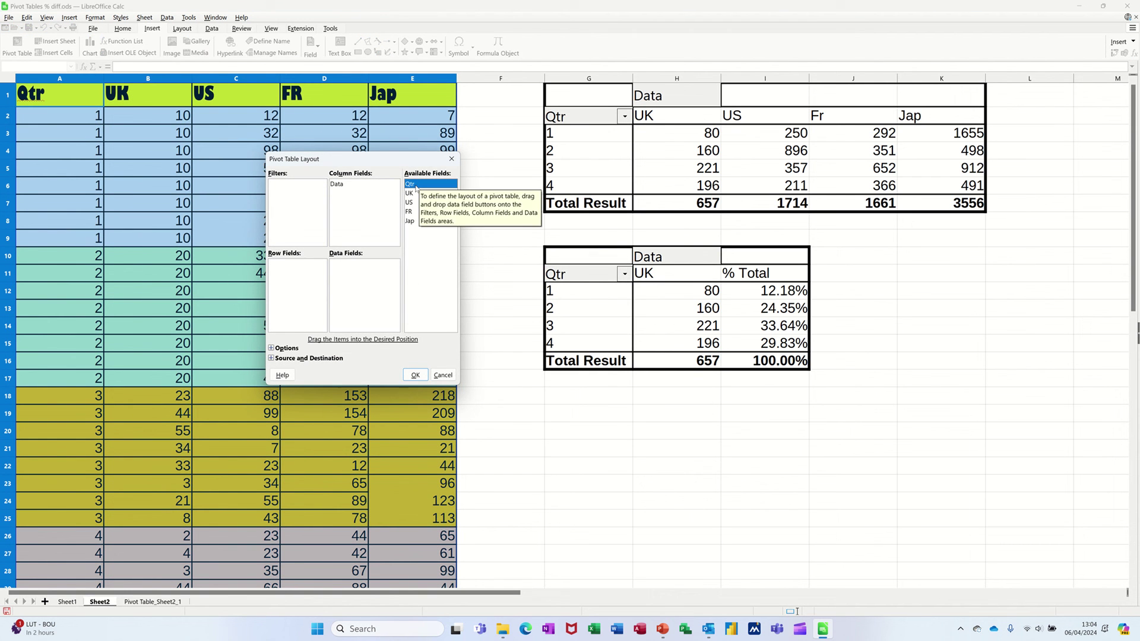
drag(416, 189, 297, 268)
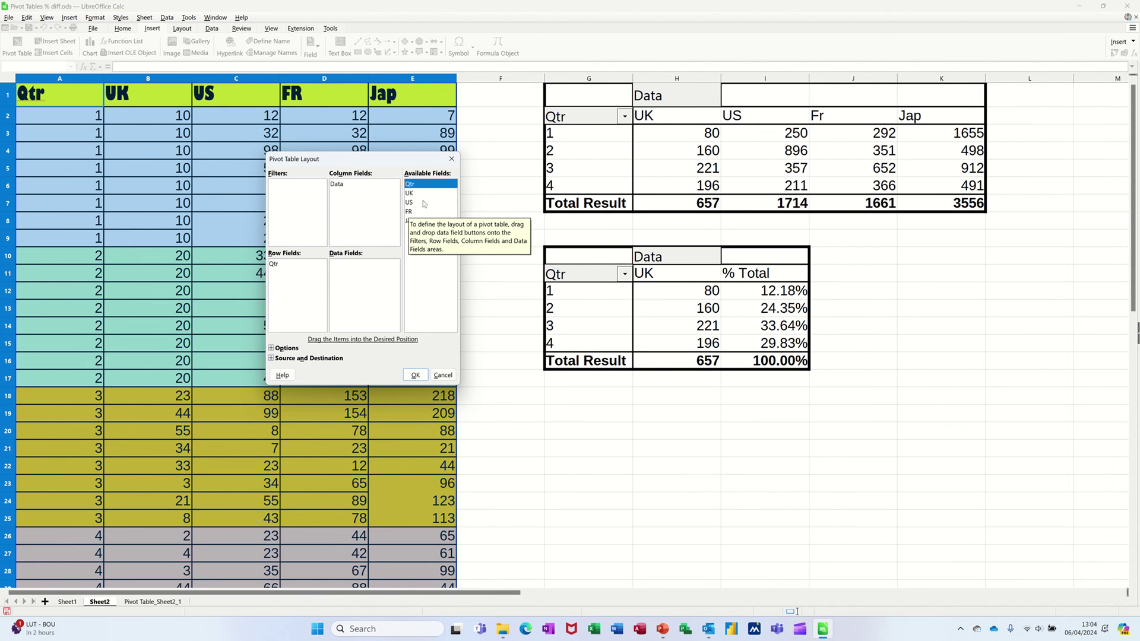
click(423, 193)
drag(424, 193, 368, 267)
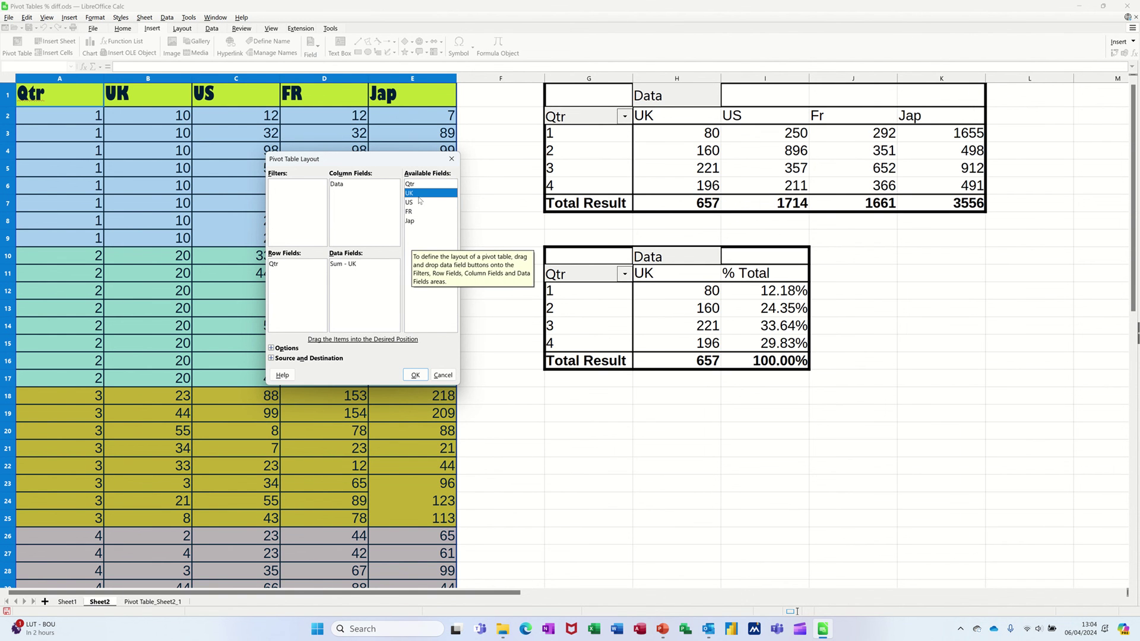
drag(419, 197, 351, 279)
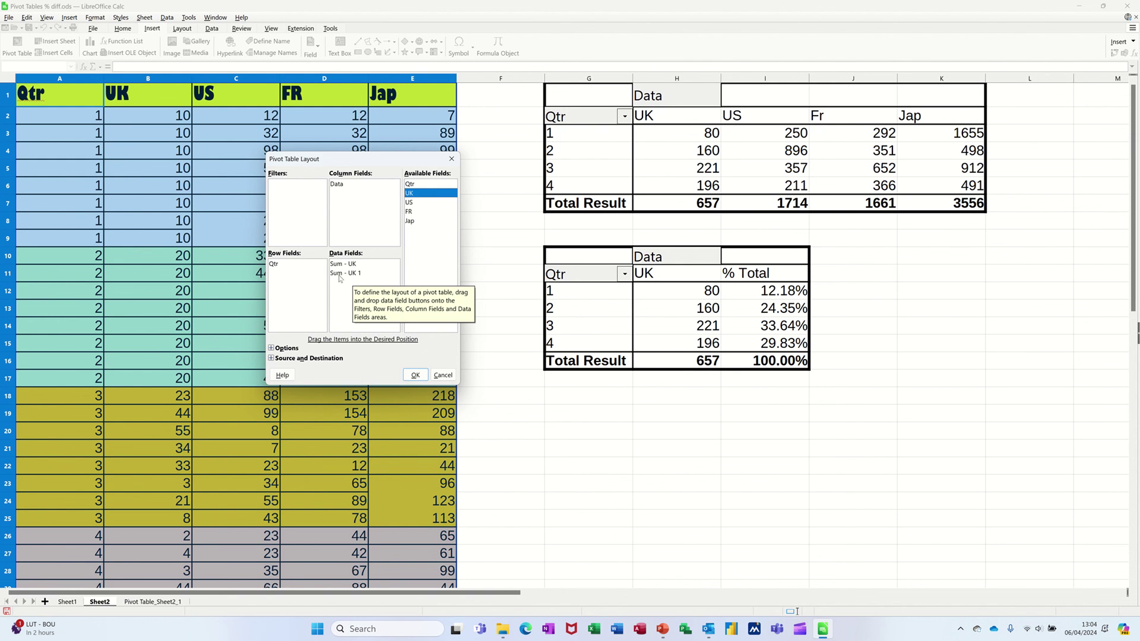
Step: Set the second UK data field to show '% difference from', base field Qtr, base item 1
double_click(339, 273)
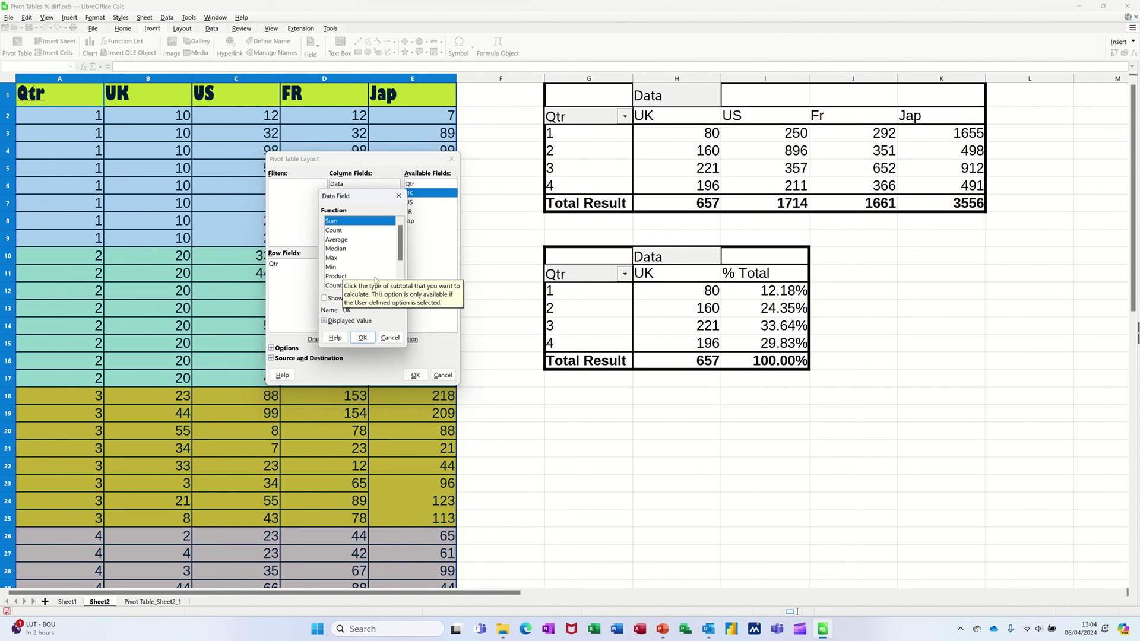
click(324, 321)
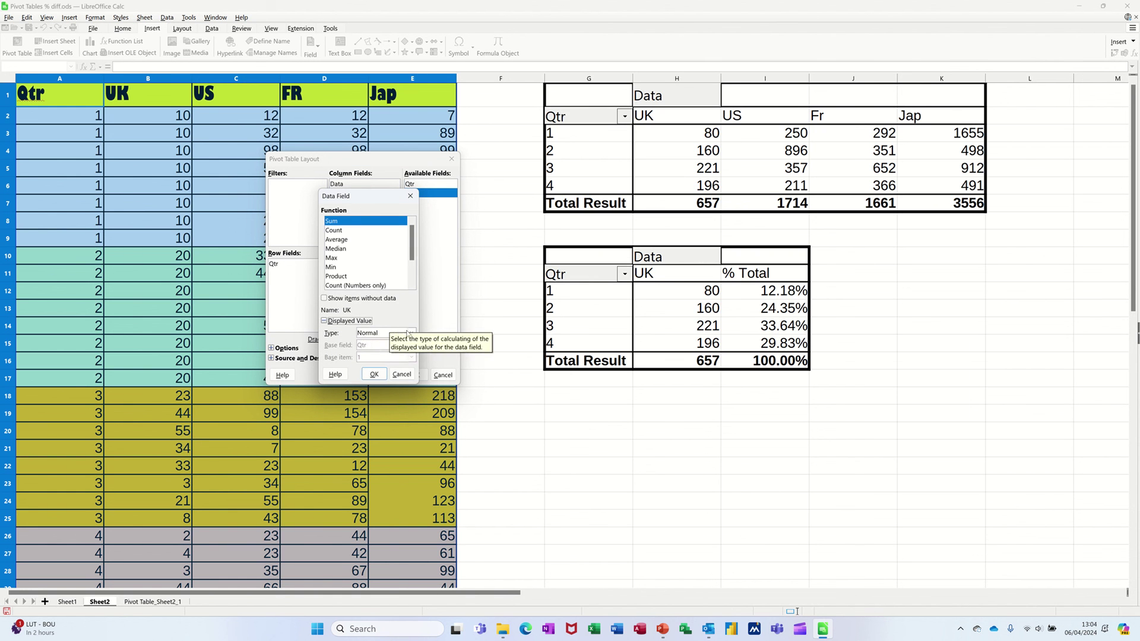
click(407, 334)
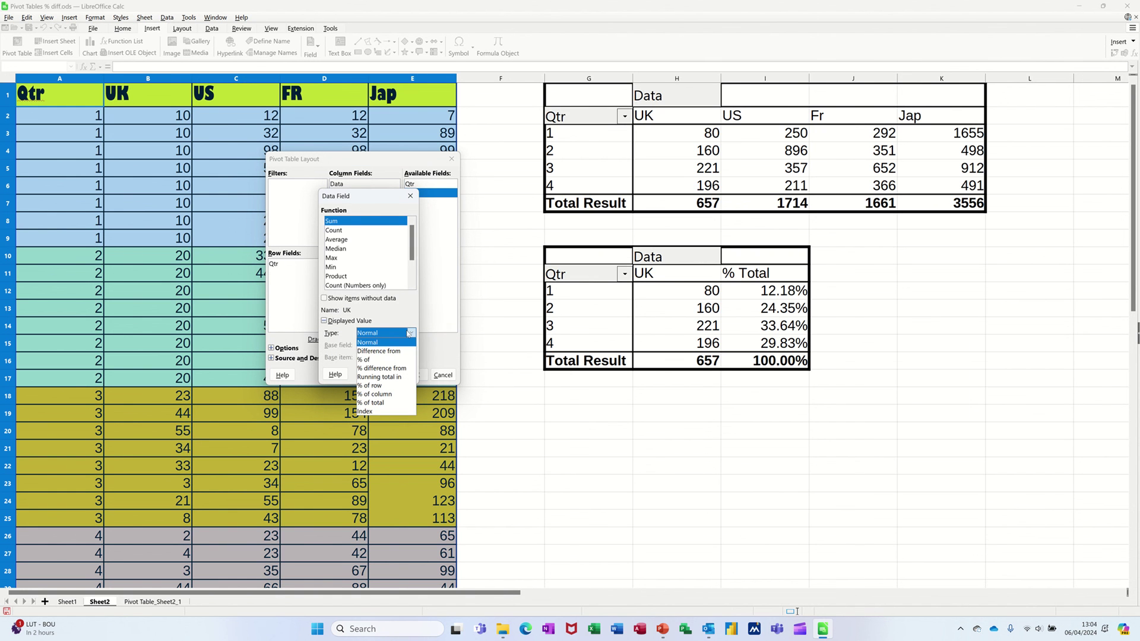
click(398, 368)
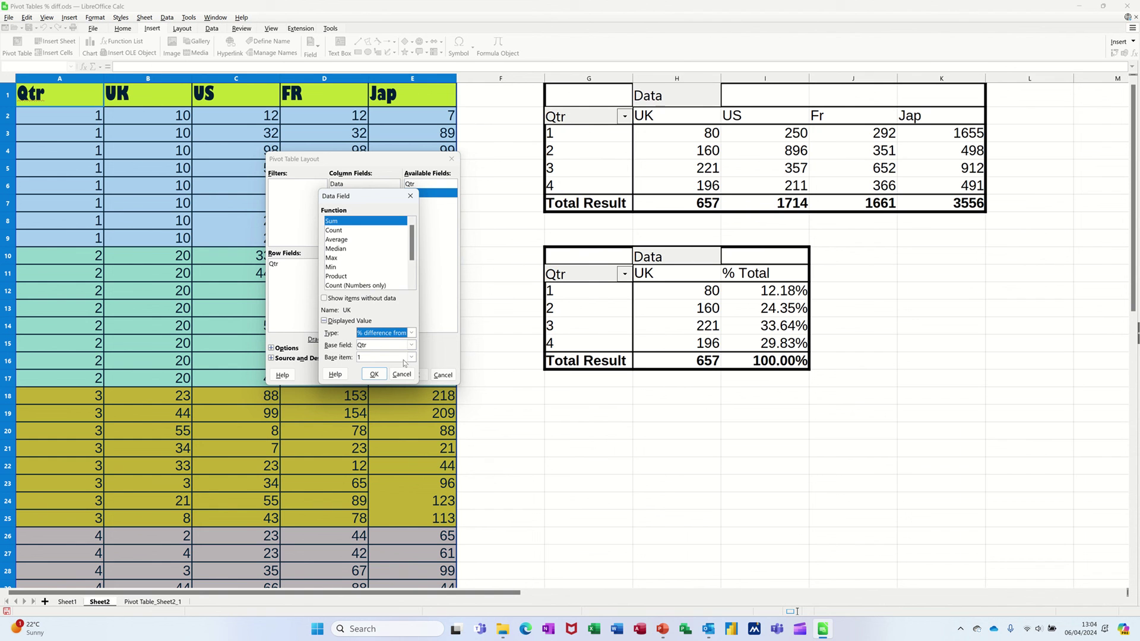
Step: Confirm the % difference setting and create the pivot table at G19:I23 on the current sheet
click(374, 374)
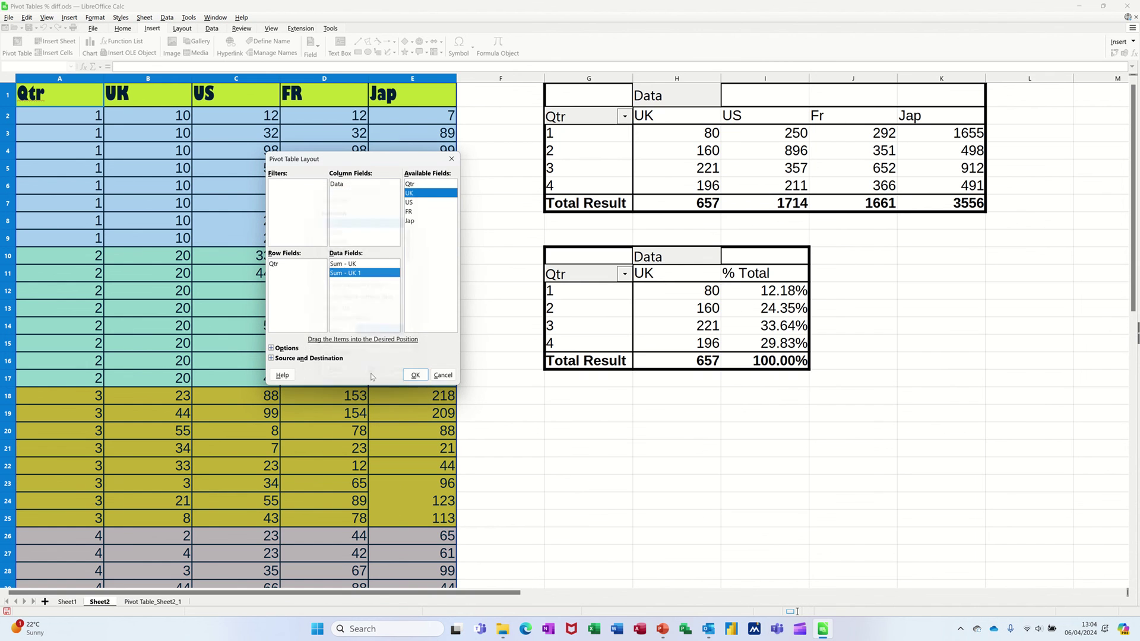
click(272, 359)
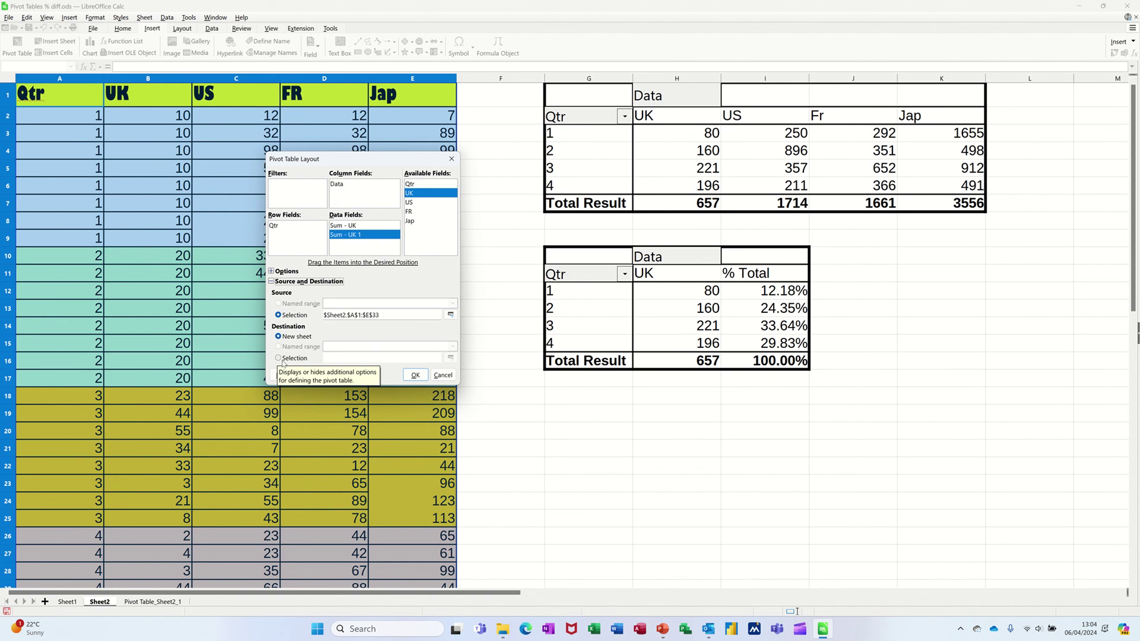
click(282, 358)
click(346, 358)
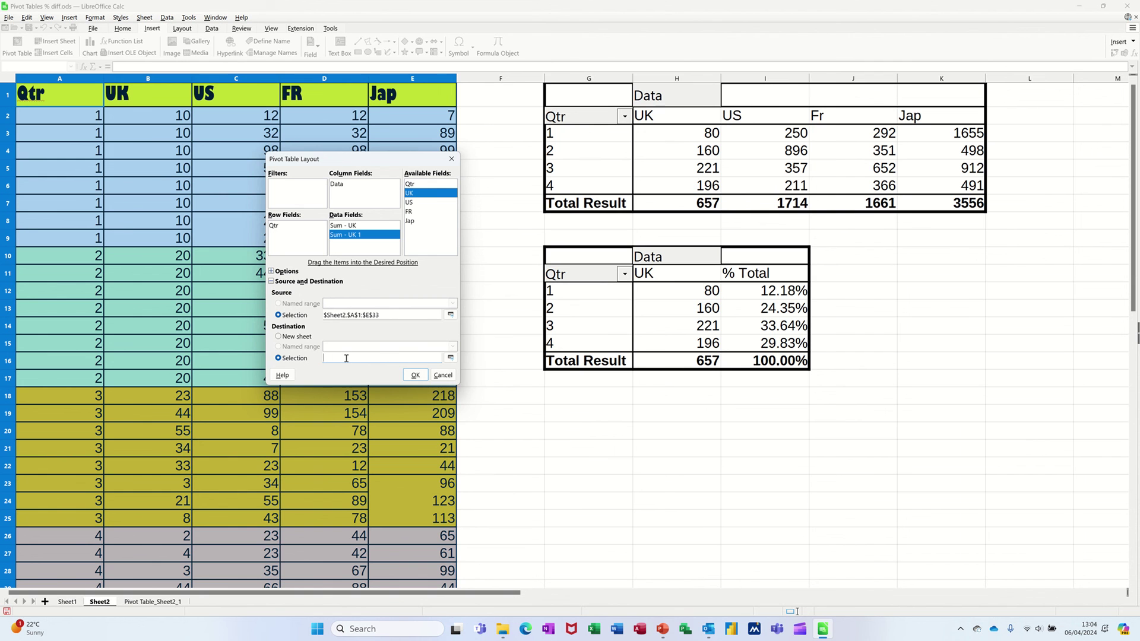
click(594, 424)
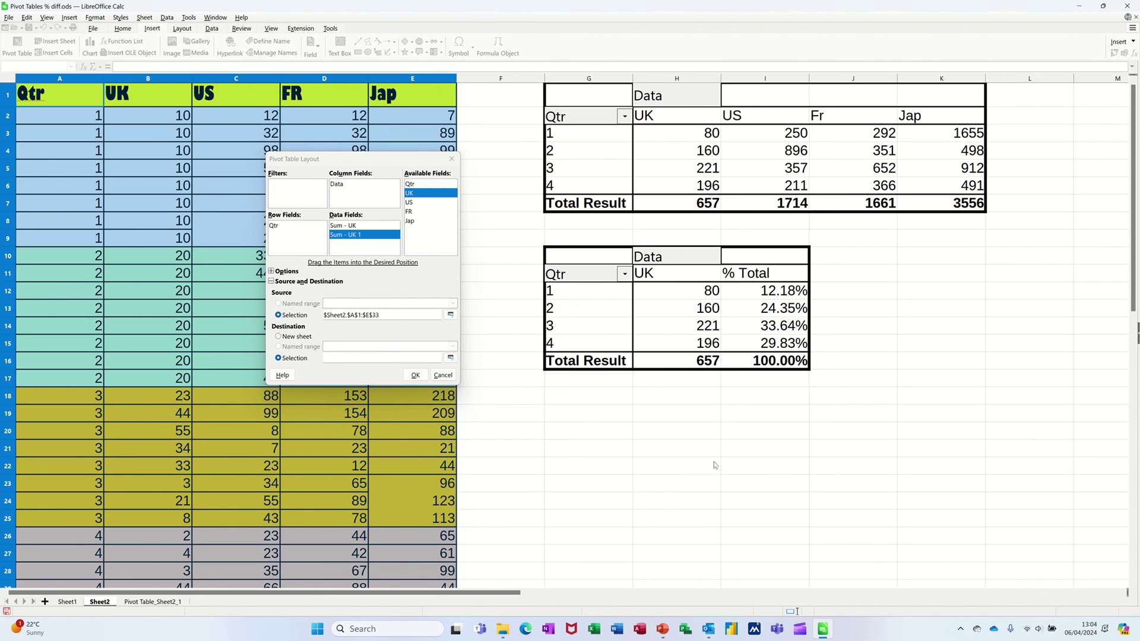
click(450, 358)
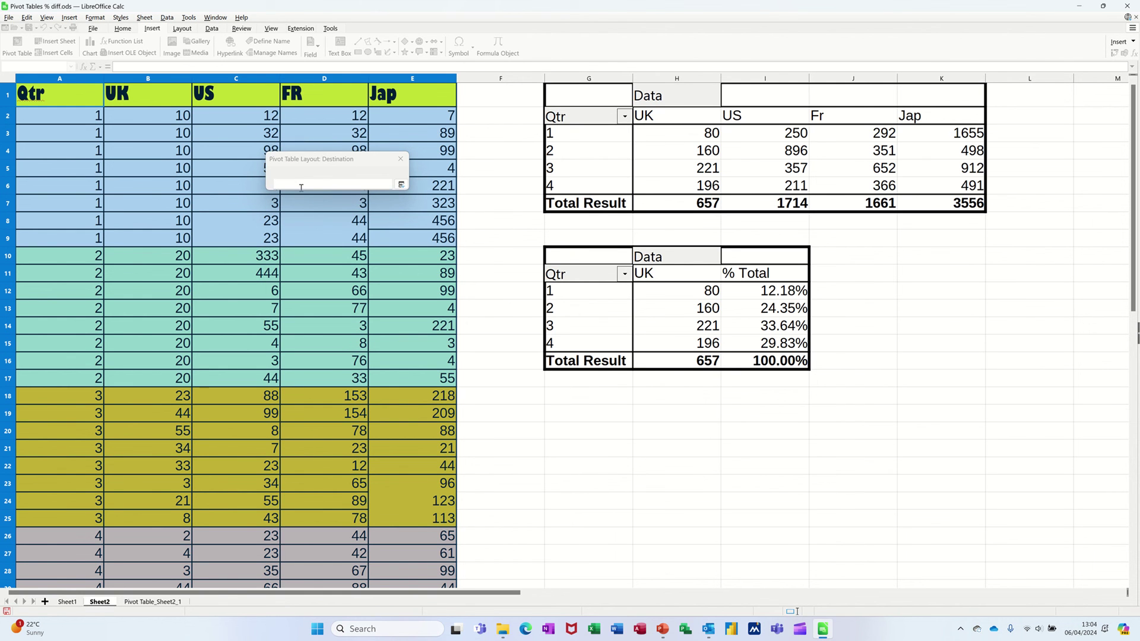
drag(558, 416, 732, 480)
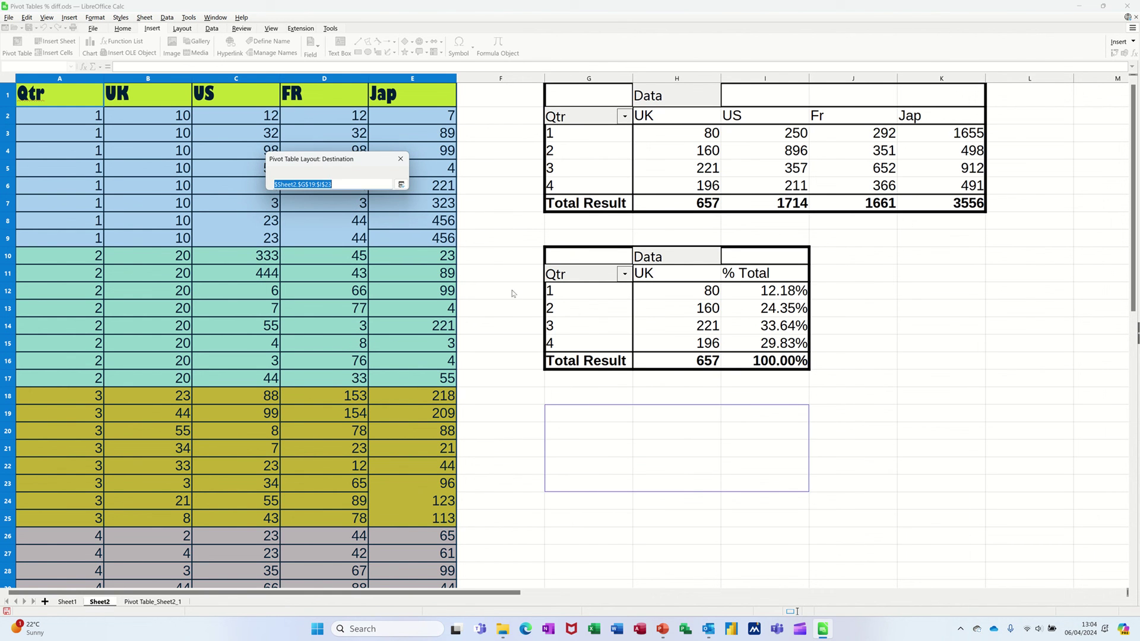
click(400, 184)
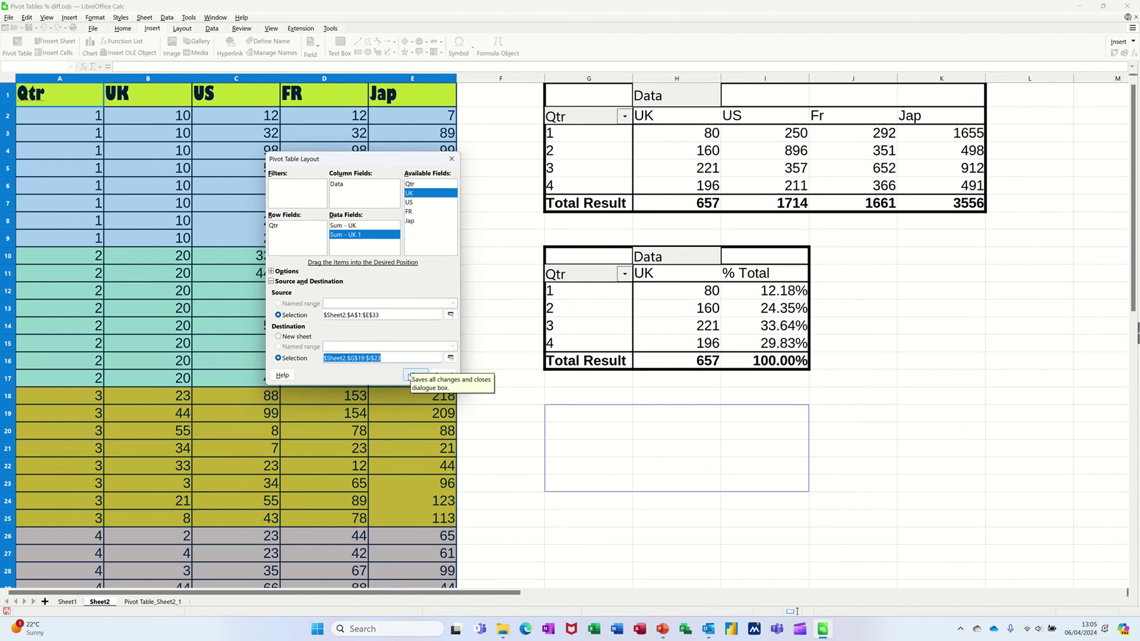
click(410, 376)
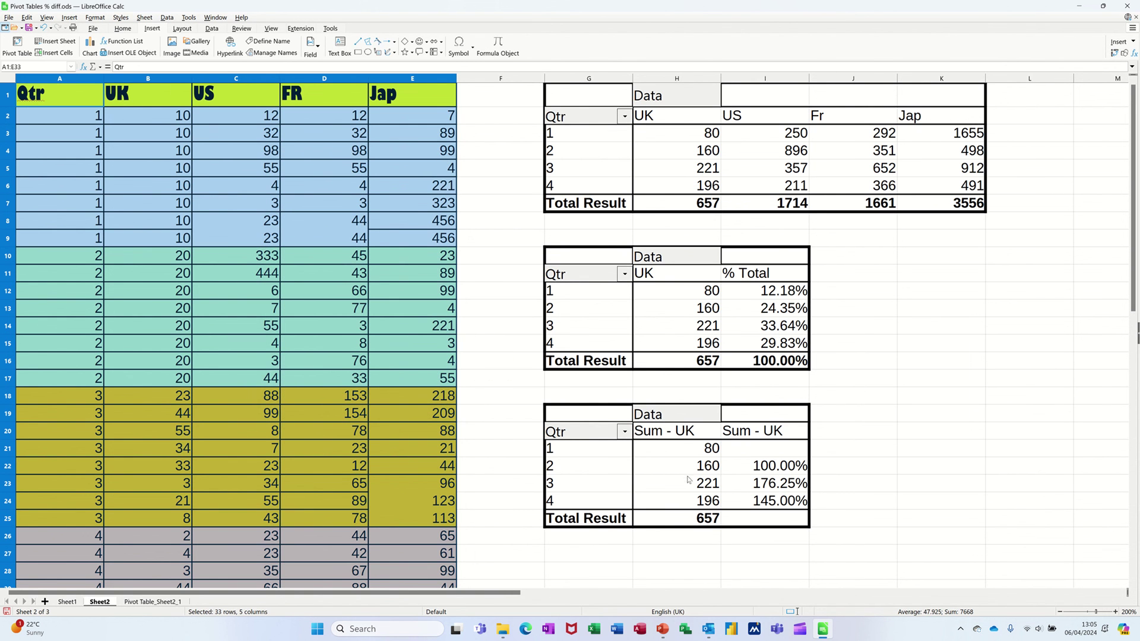
Step: Rename header cell H20 to 'Total' and I20 to '% Diff'
click(682, 439)
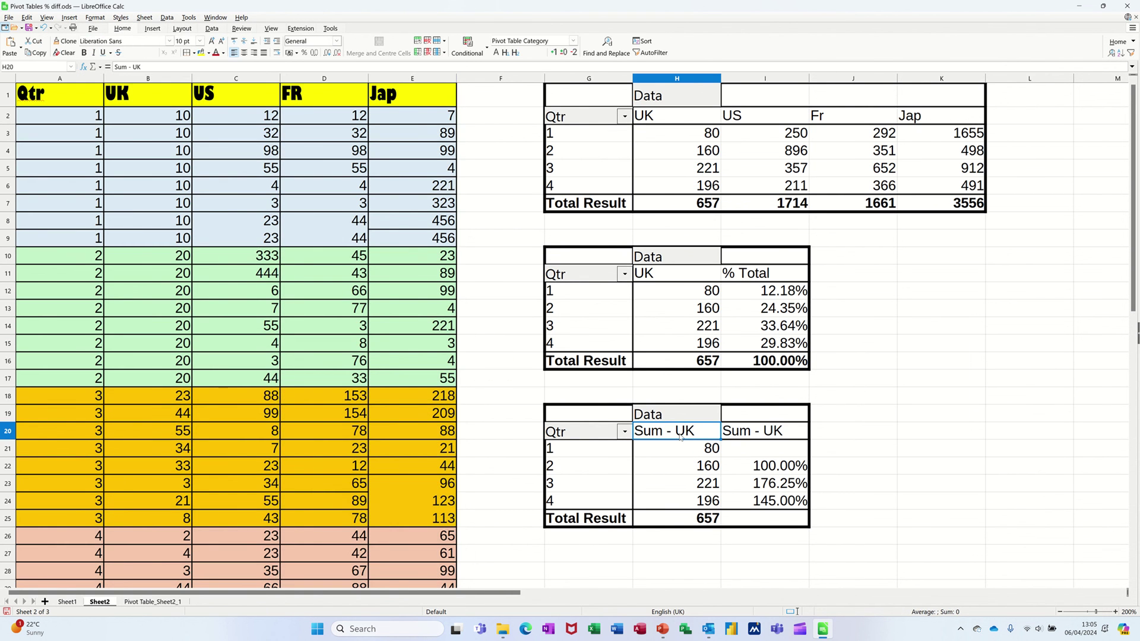
text(Total)
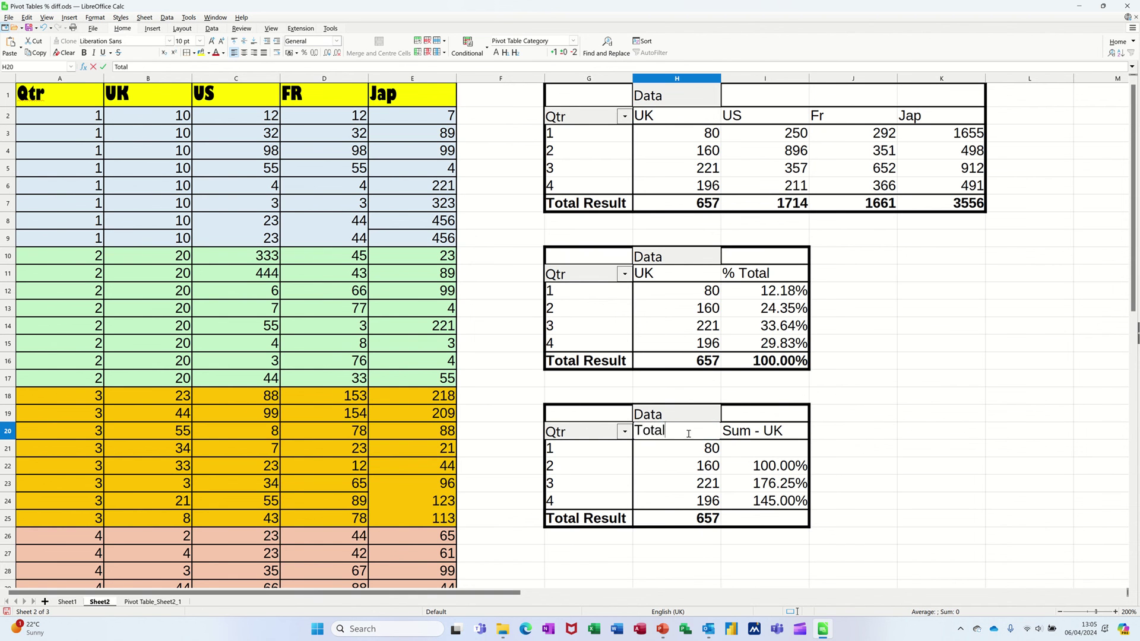
click(760, 435)
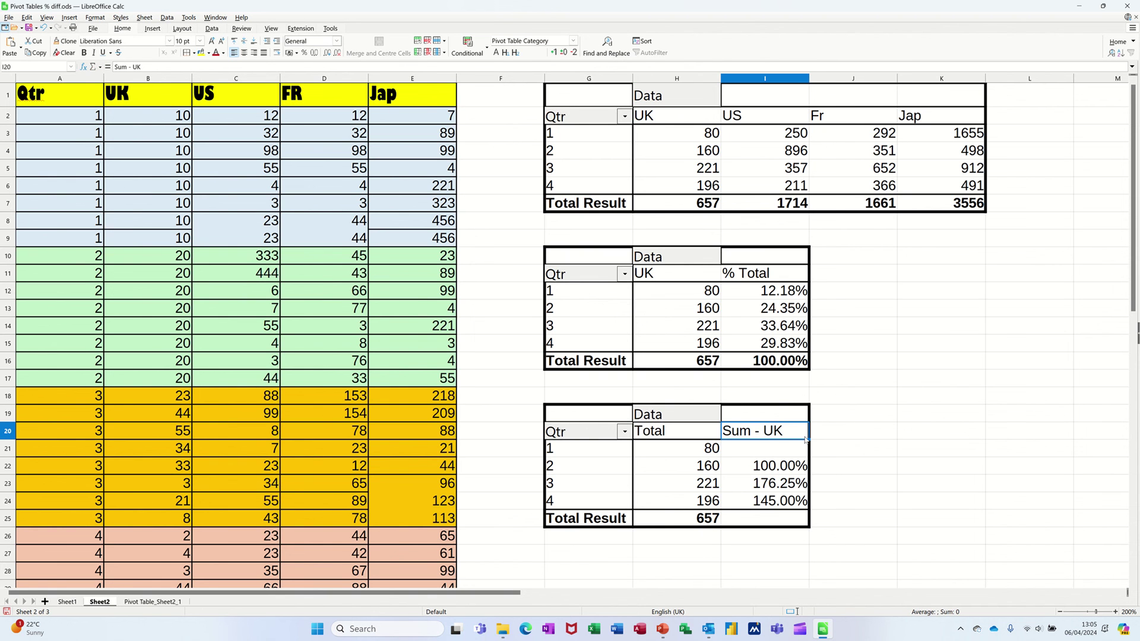
text(% Di)
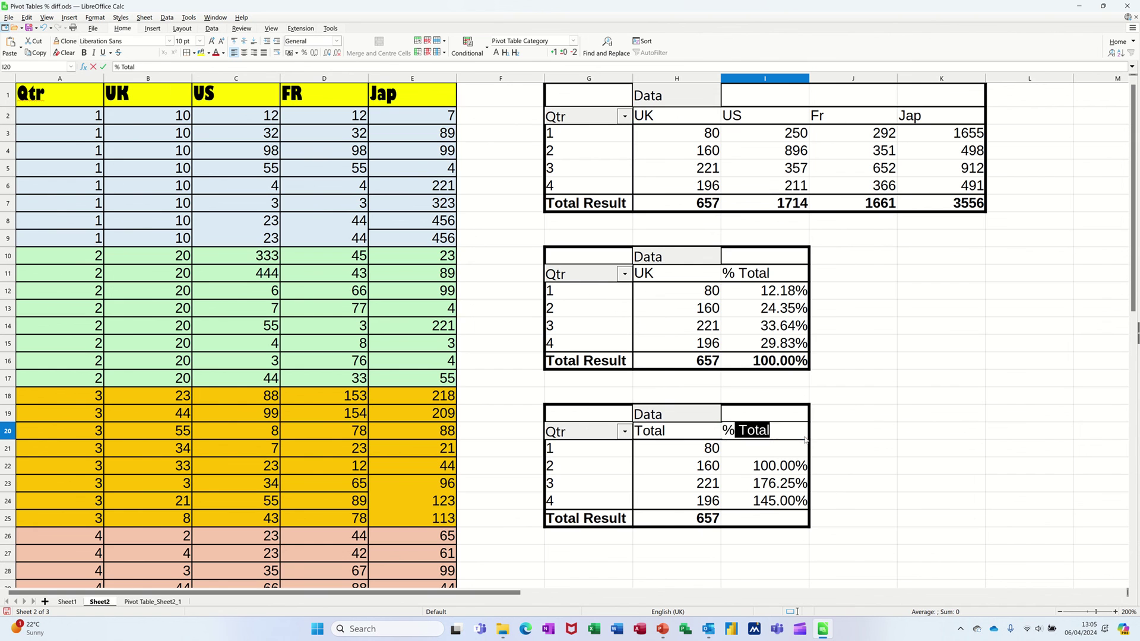
text(ff)
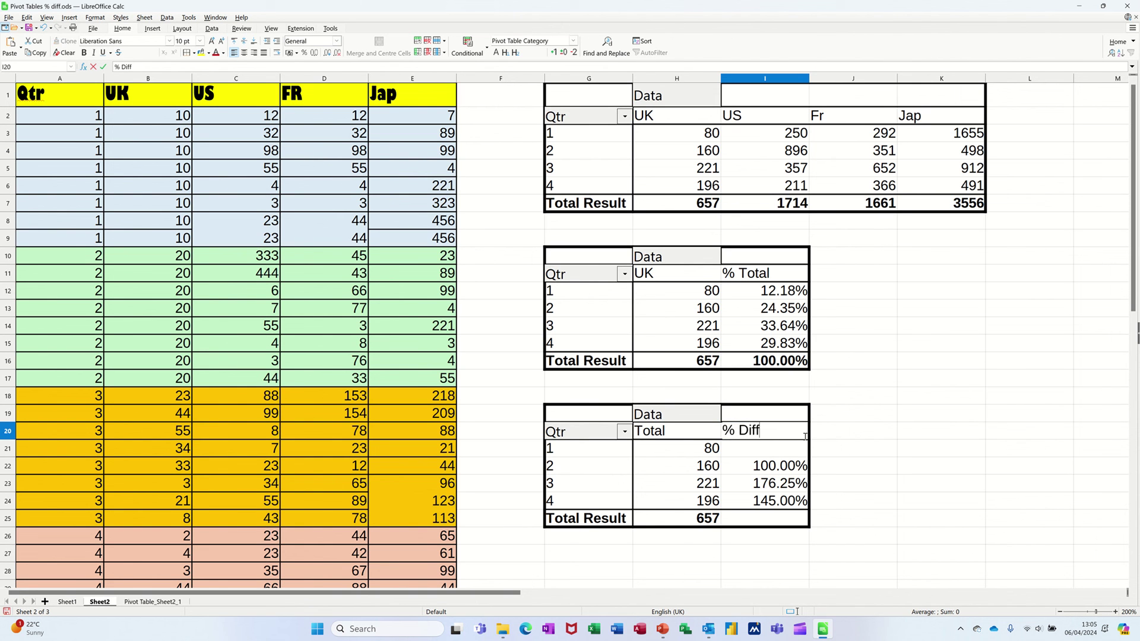
click(754, 472)
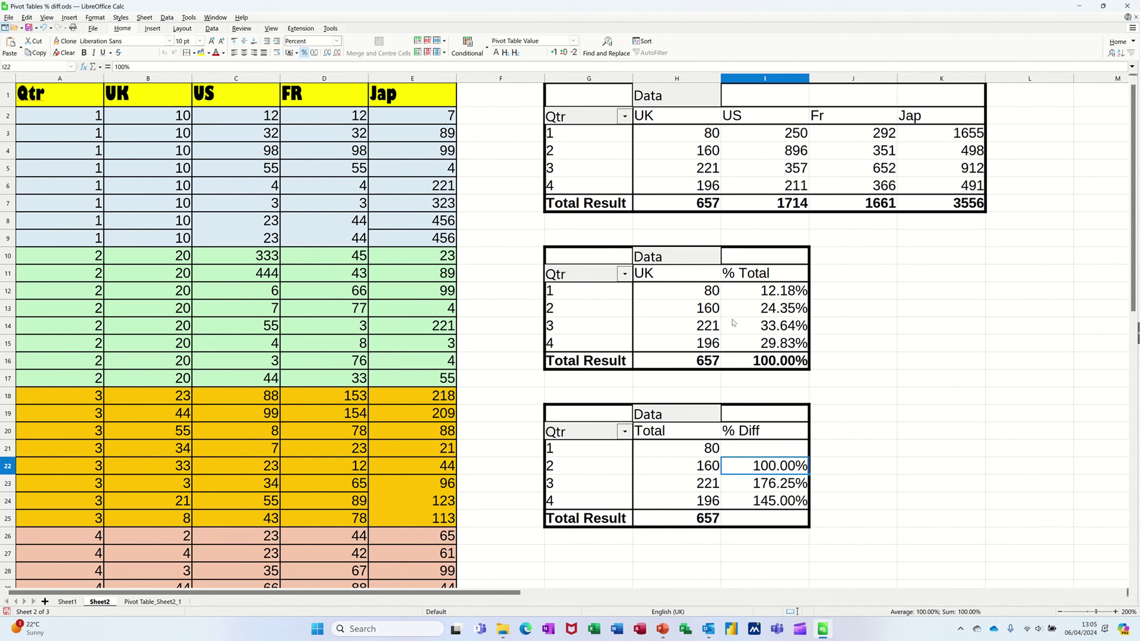
Step: Select a cell inside the % Diff pivot table and open the Insert menu to edit its layout
click(329, 271)
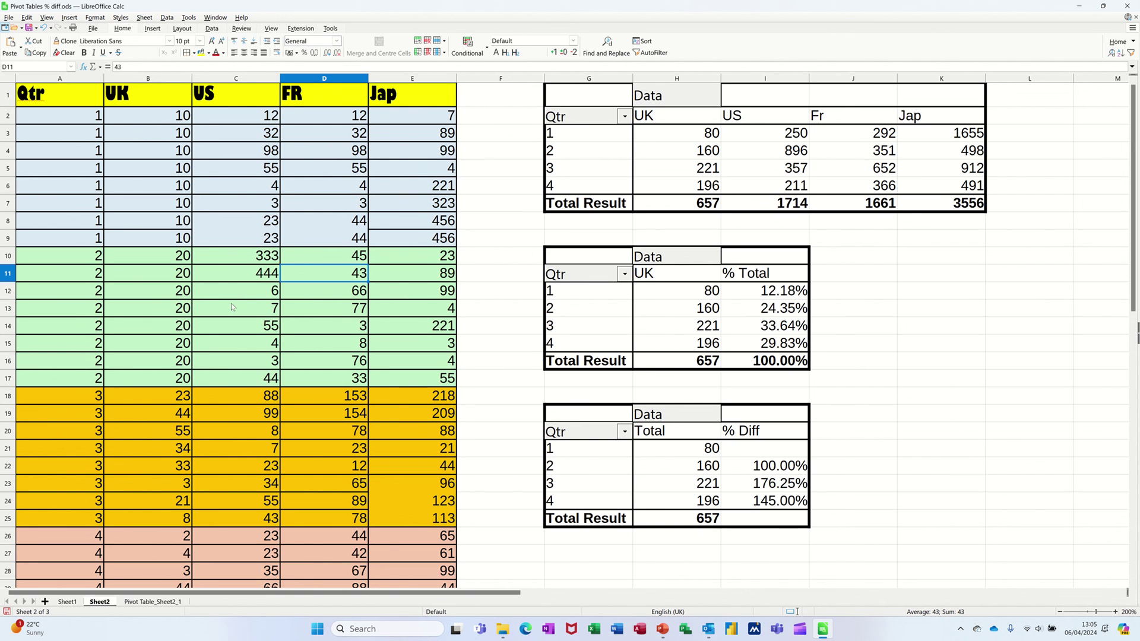
click(679, 472)
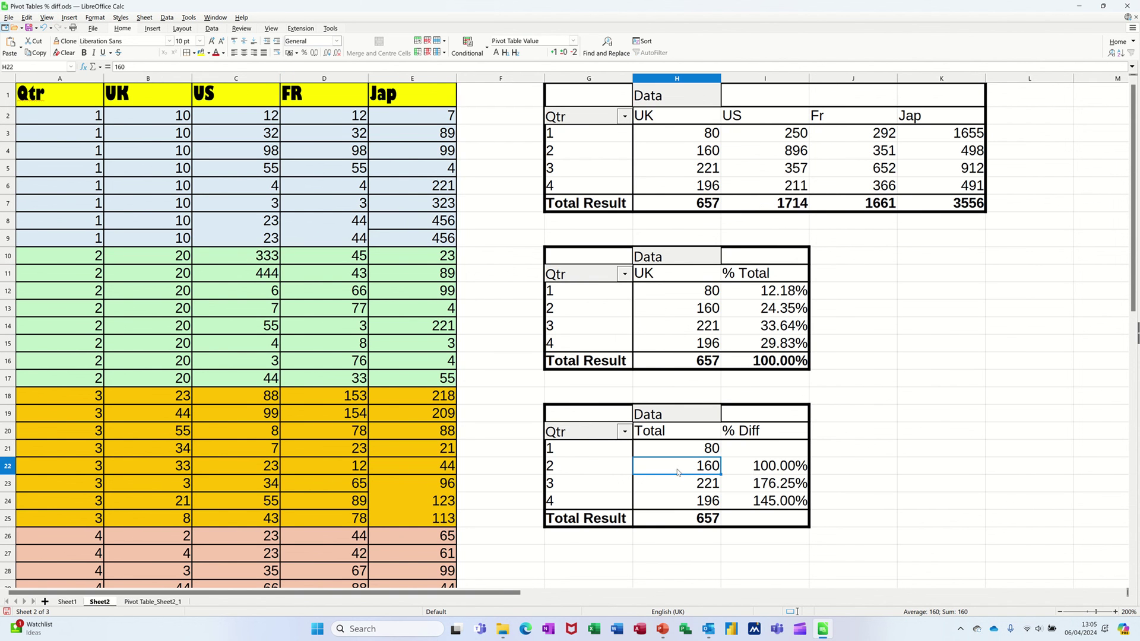
click(149, 30)
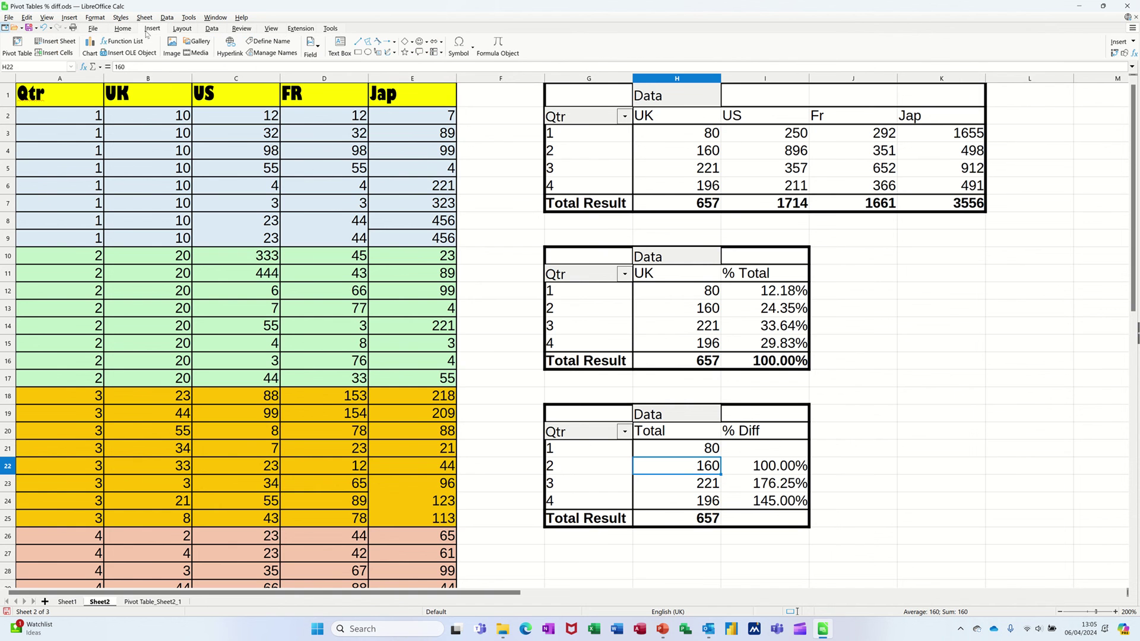
Step: Move Data from column to row fields and apply, then undo back to side-by-side Total and % Diff columns
click(18, 44)
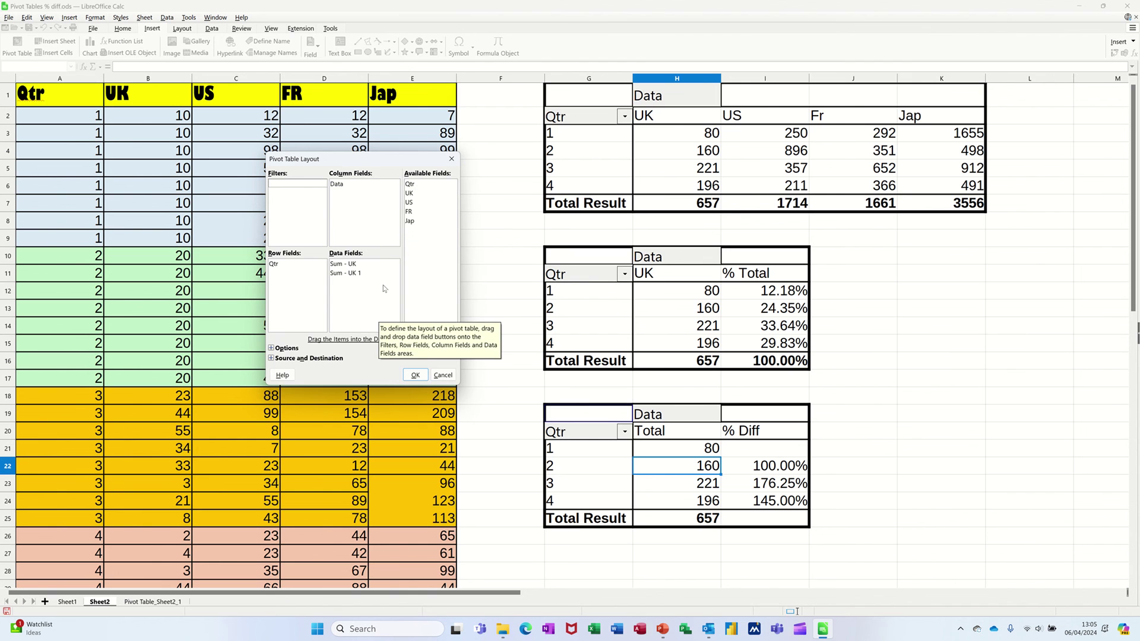
click(339, 185)
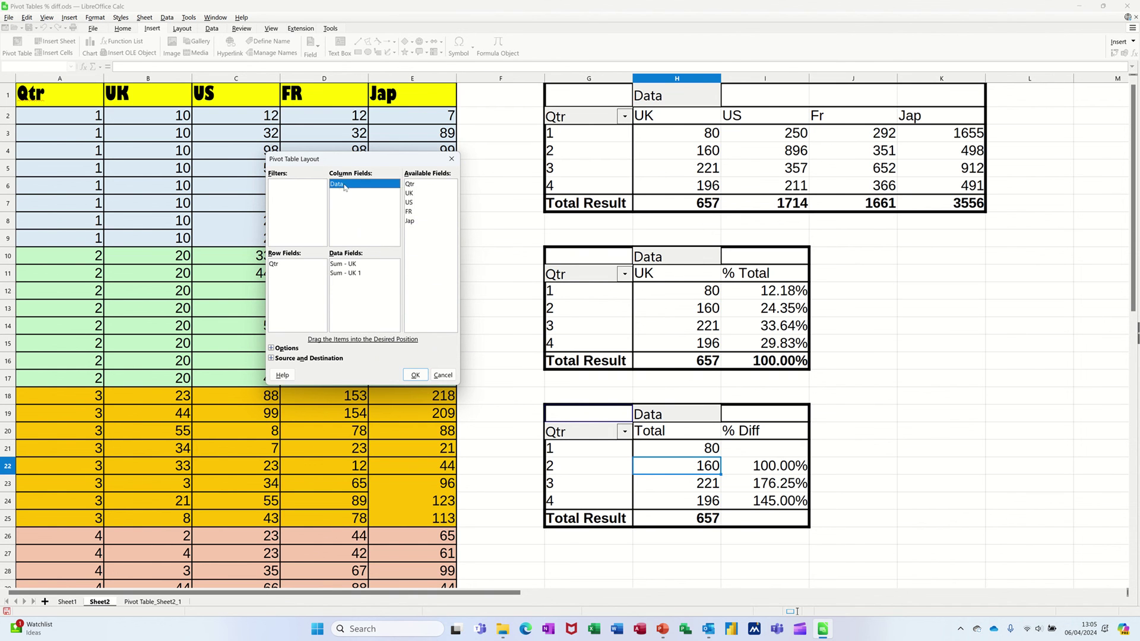
drag(339, 184, 297, 293)
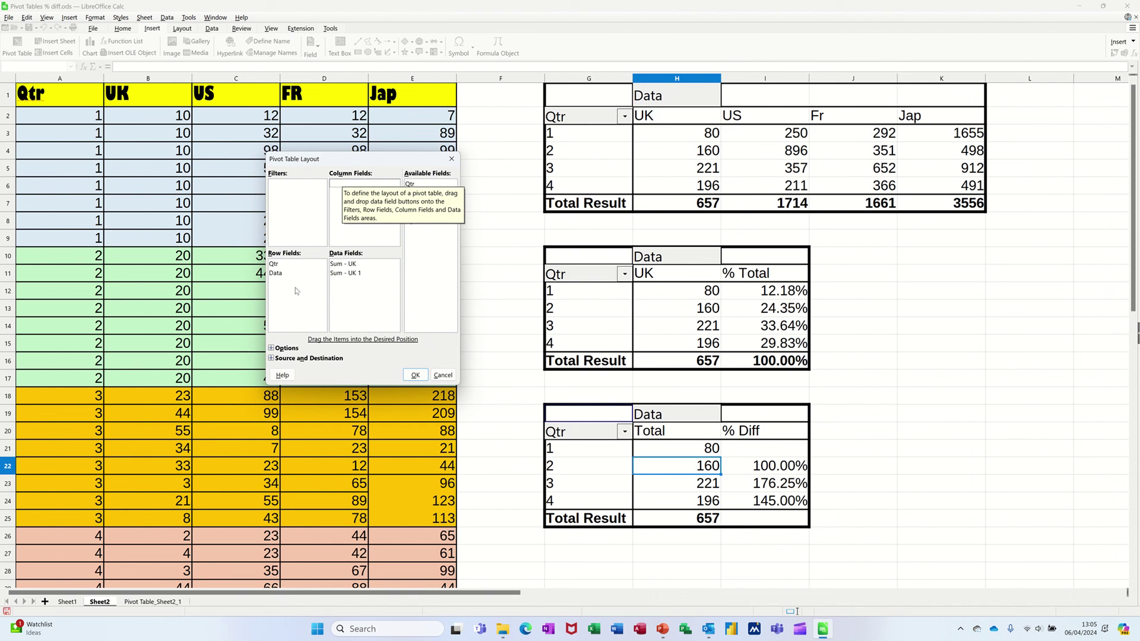
click(415, 375)
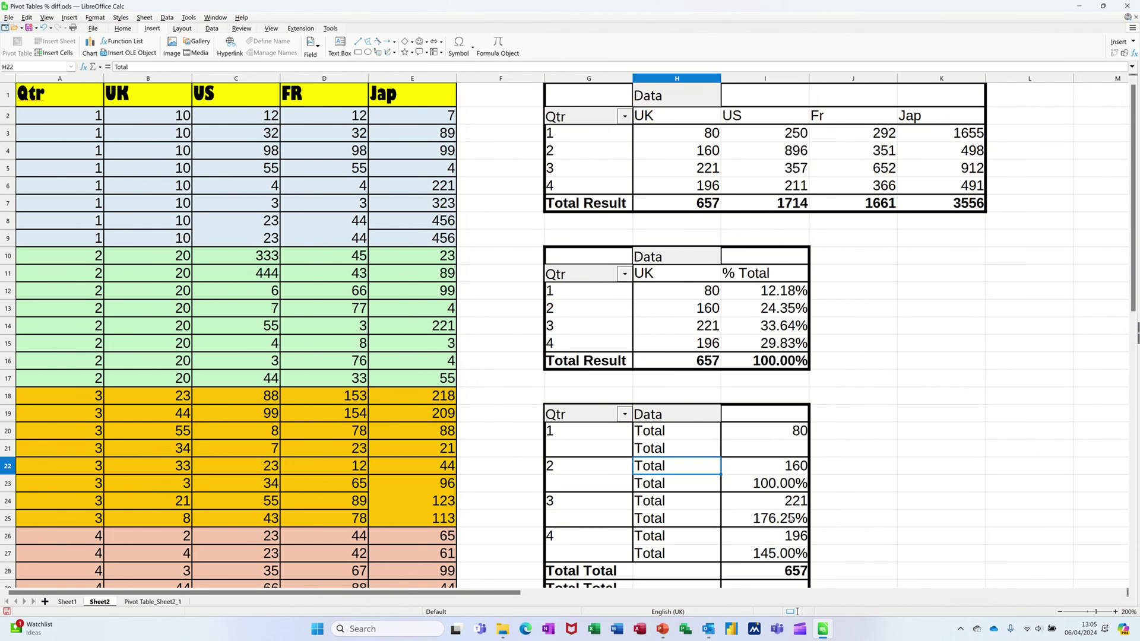
scroll(791, 519, down, 2)
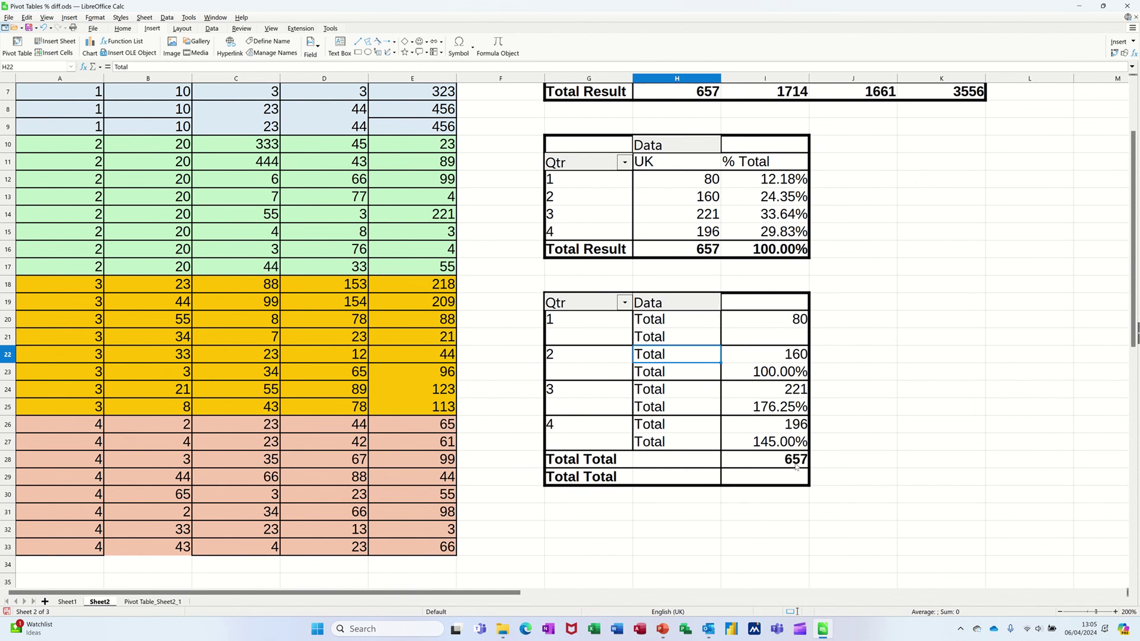
key(ctrl+z)
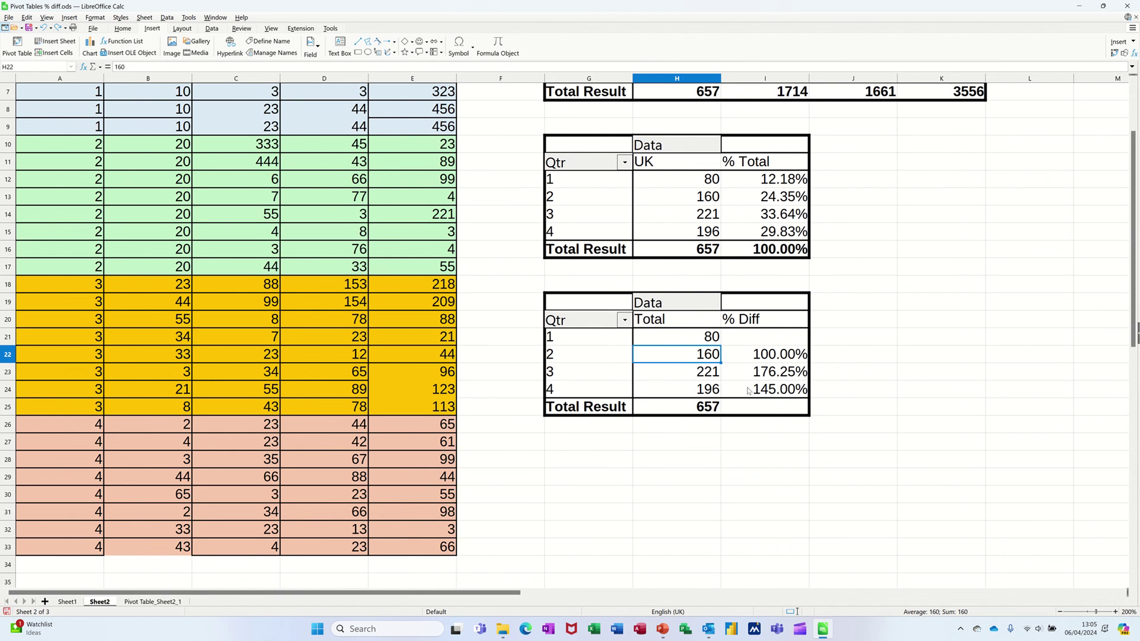
scroll(750, 392, up, 2)
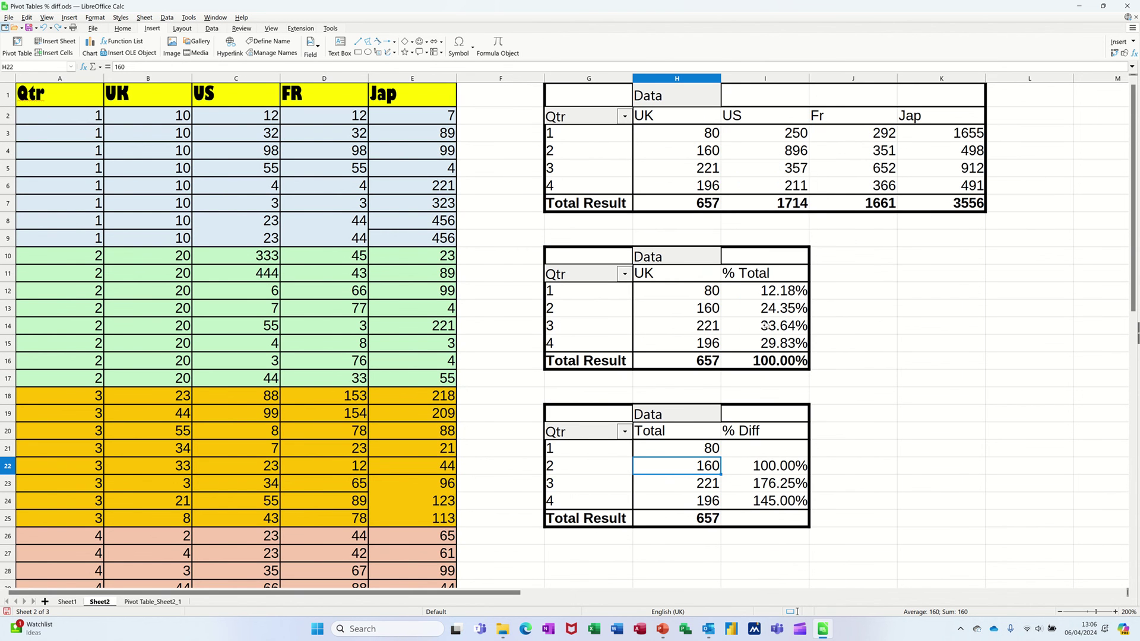